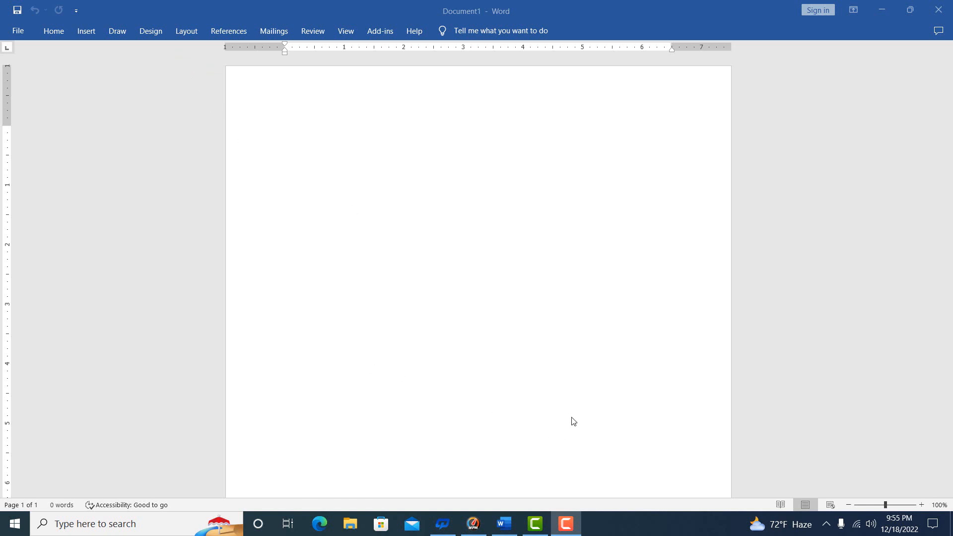
Open the recent document named Date from the Documents folder.
mouse_move(562, 531)
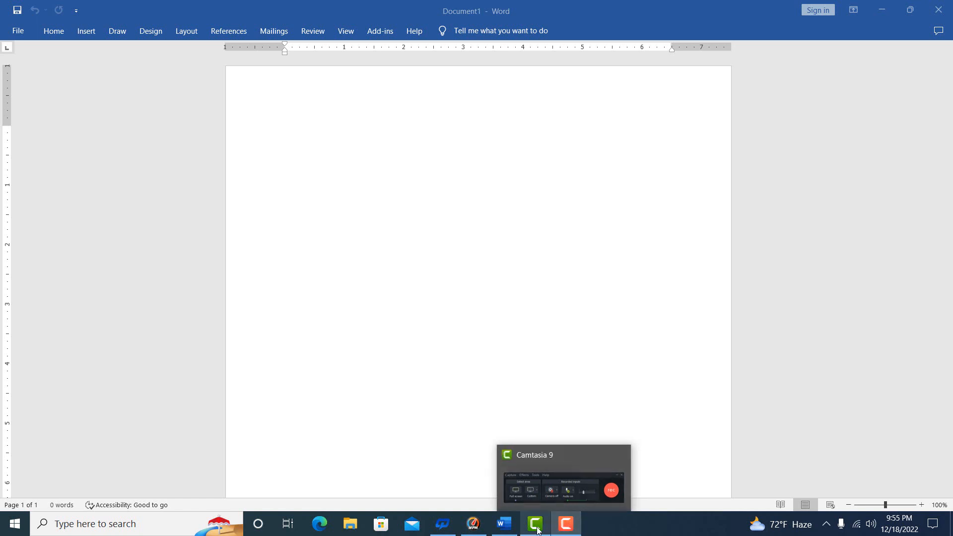
click(340, 184)
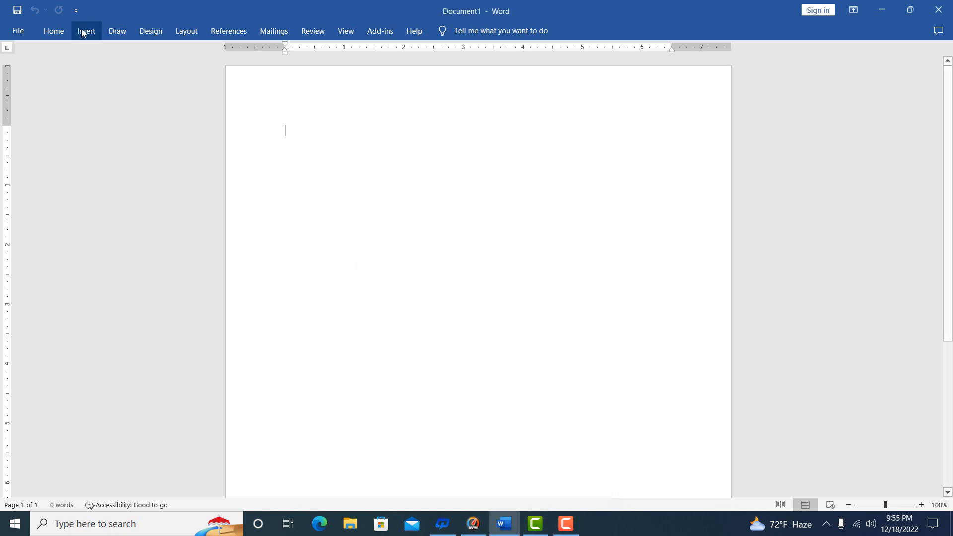
click(52, 31)
click(19, 31)
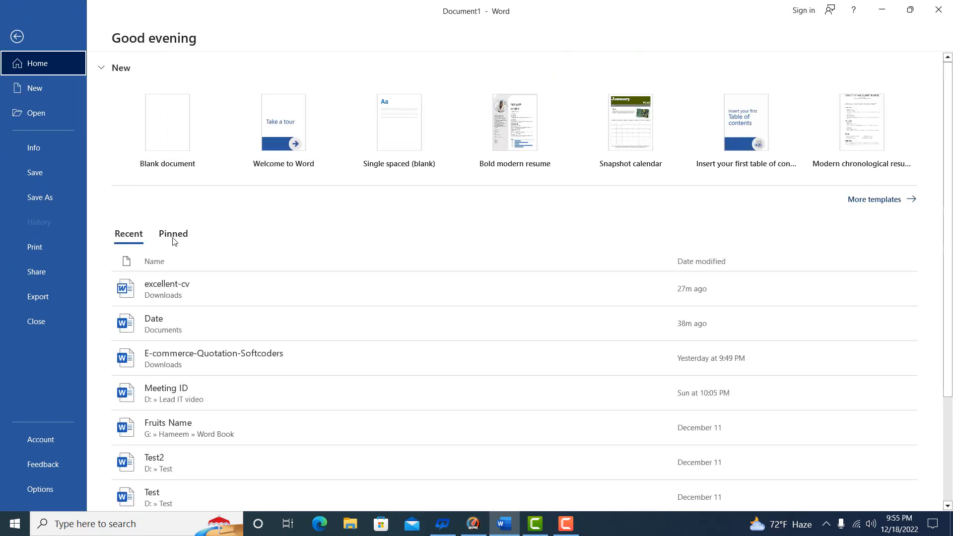
click(181, 331)
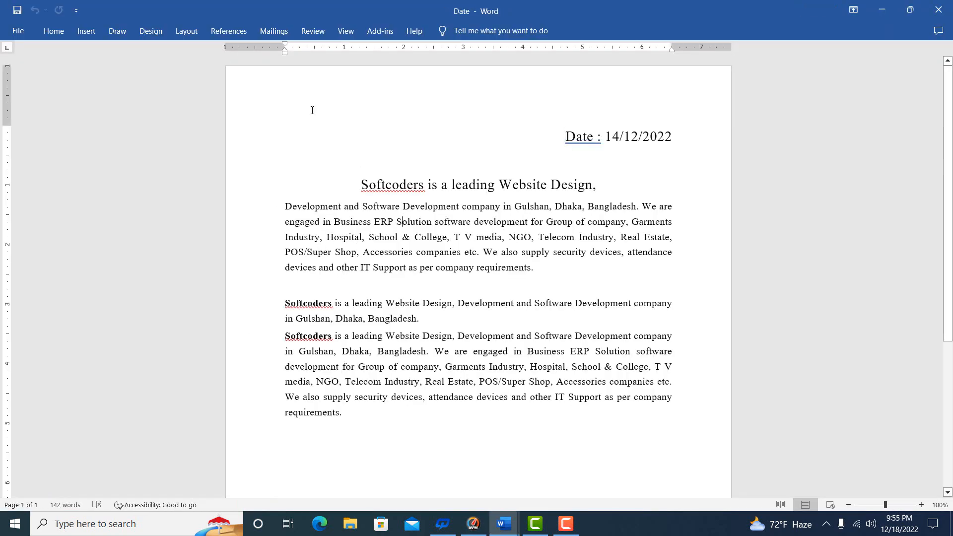
Set the first body paragraph's line spacing to Multiple at 3 in the paragraph settings.
click(56, 34)
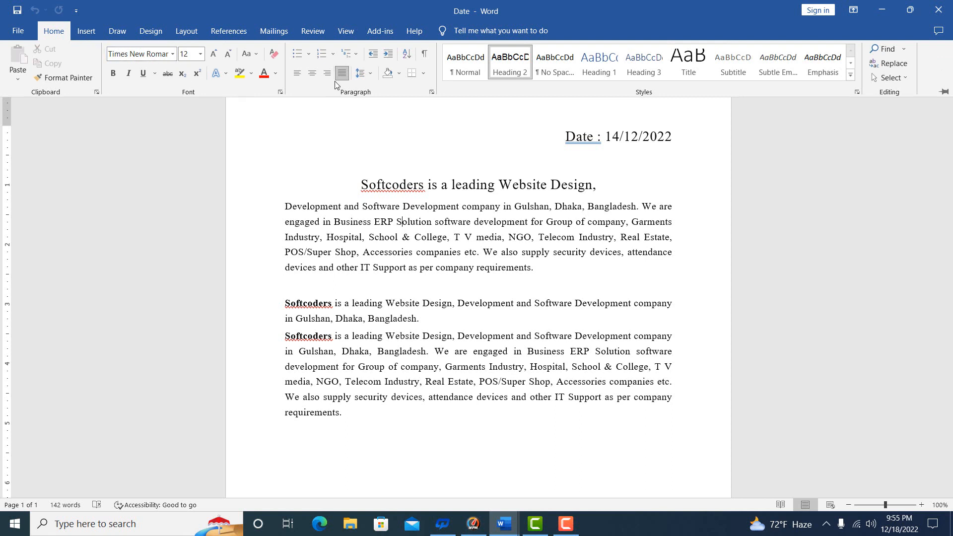
click(434, 220)
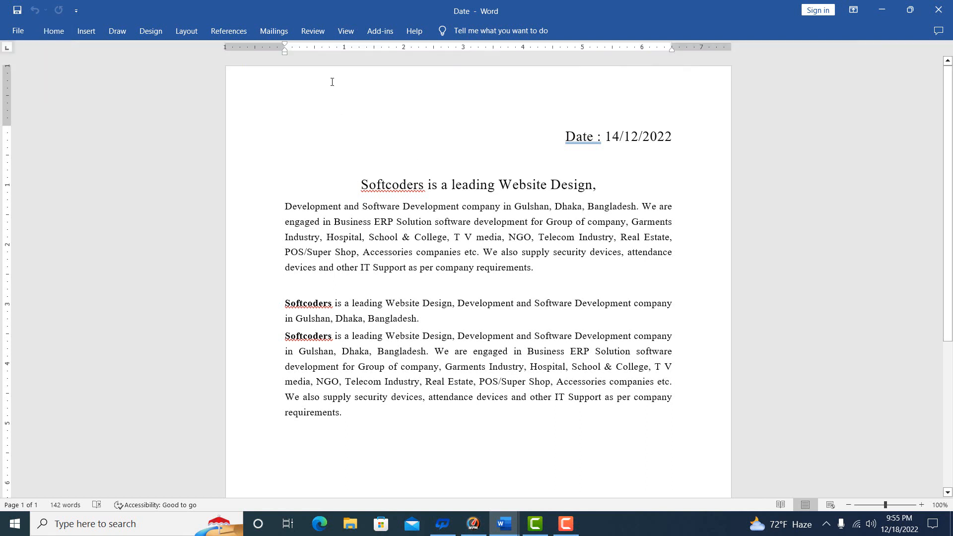
click(53, 31)
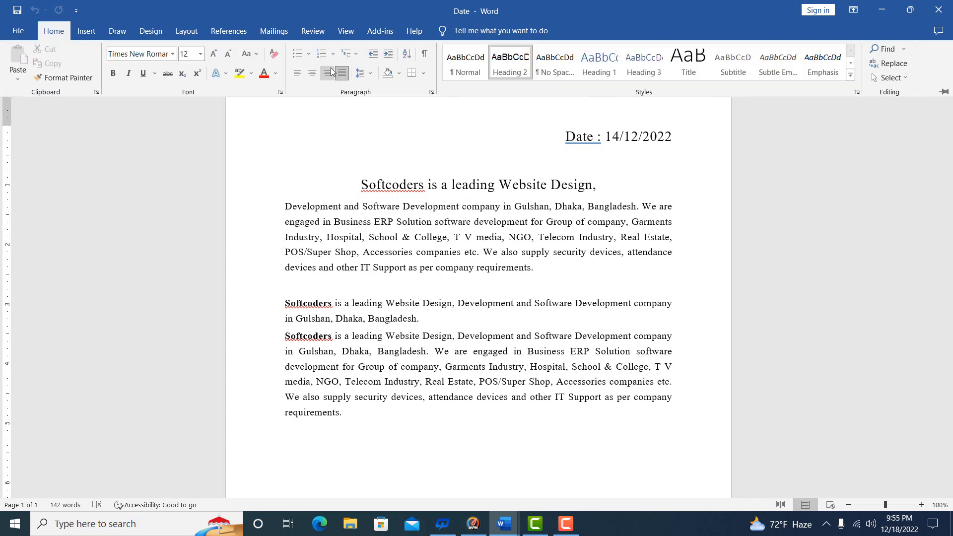
click(371, 74)
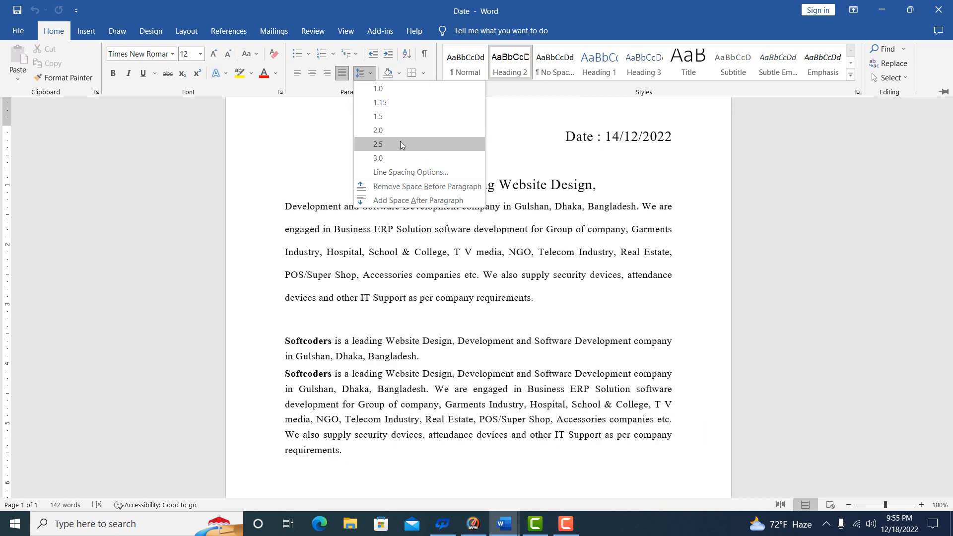
click(422, 173)
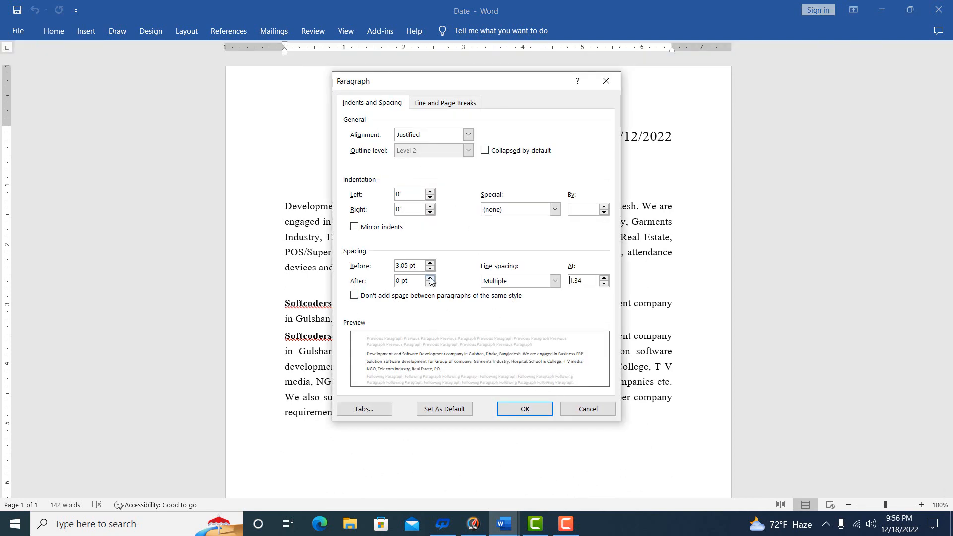
click(504, 282)
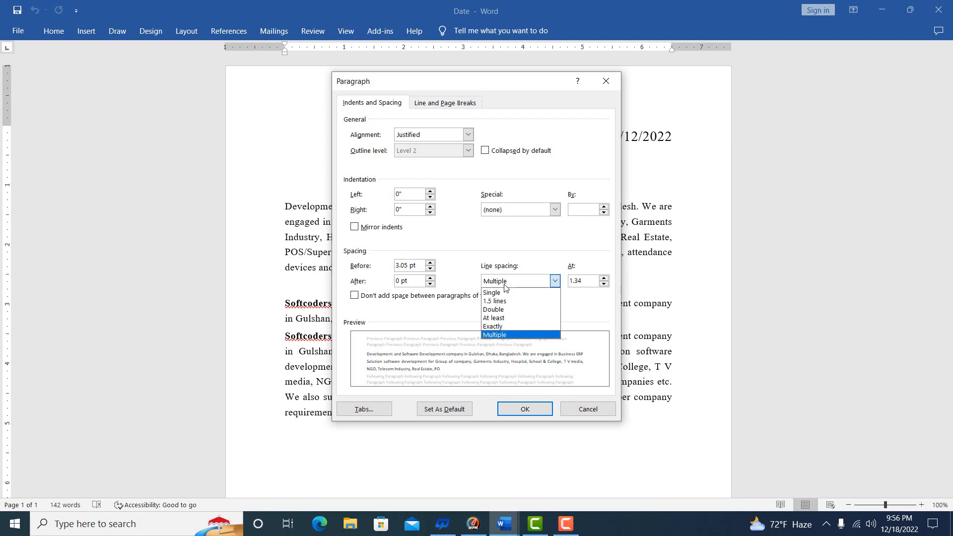
click(506, 335)
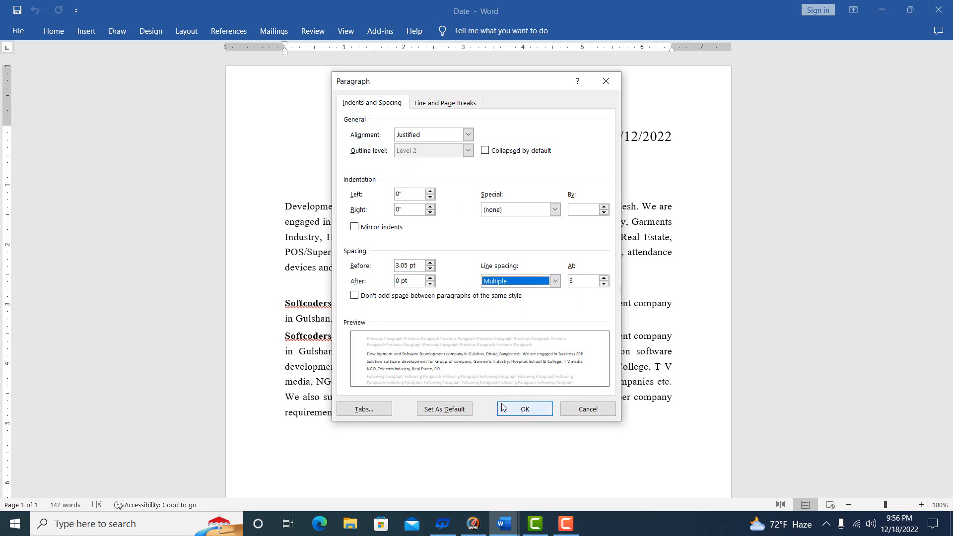
click(538, 414)
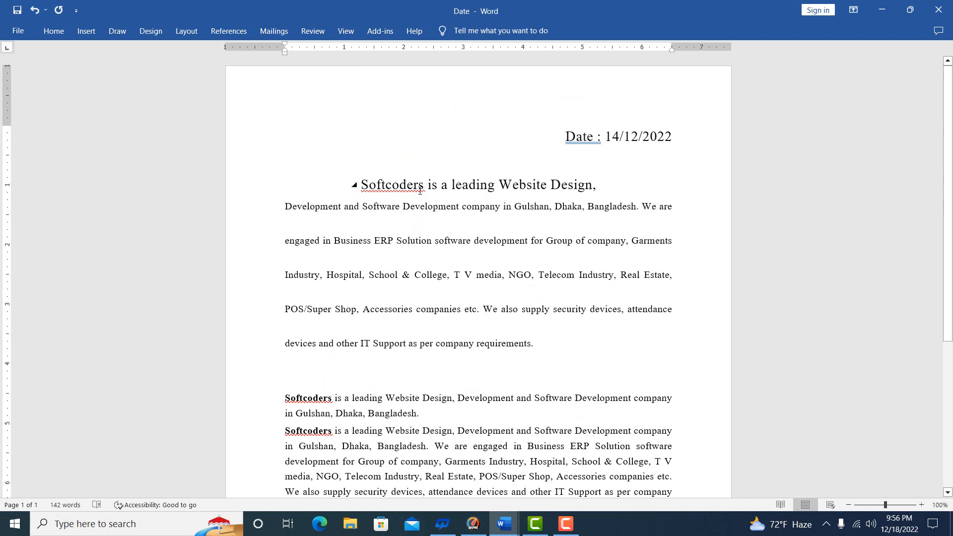
Apply single, 1.5 and double line spacing in turn to the first body paragraph.
key(ctrl+1)
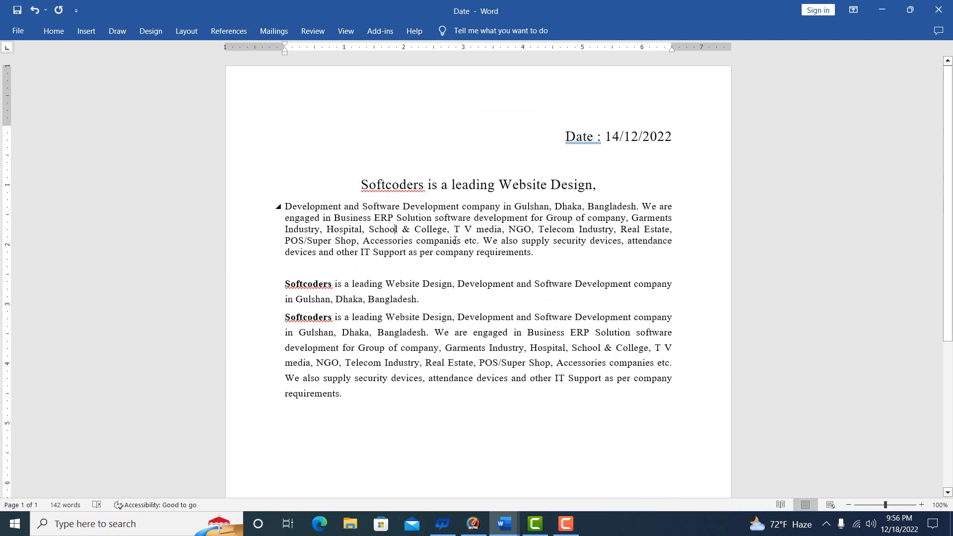
key(ctrl+5)
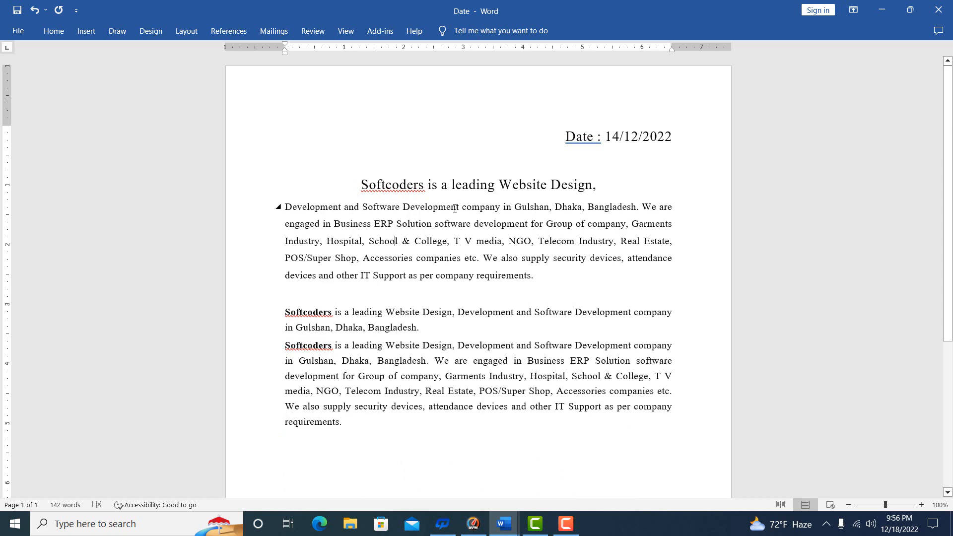
key(ctrl+2)
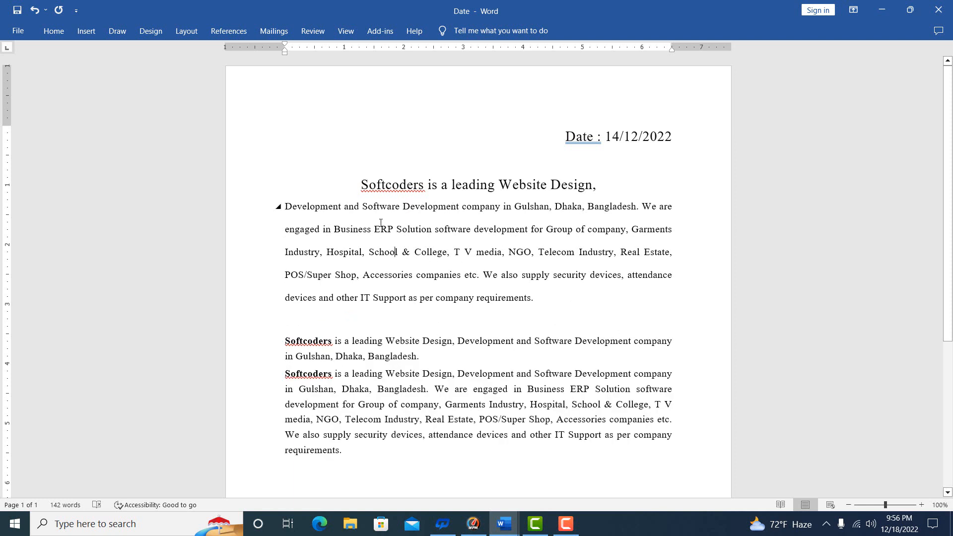
click(47, 28)
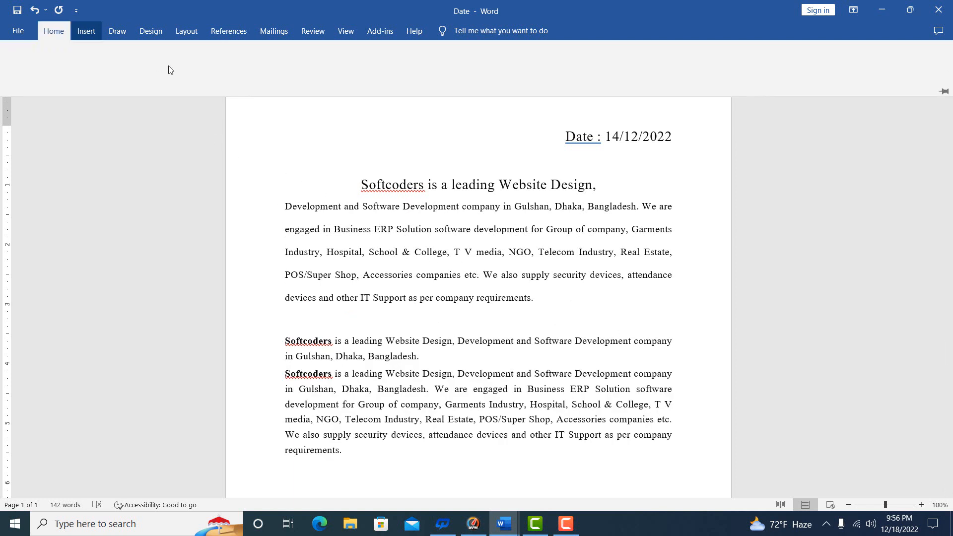
click(369, 74)
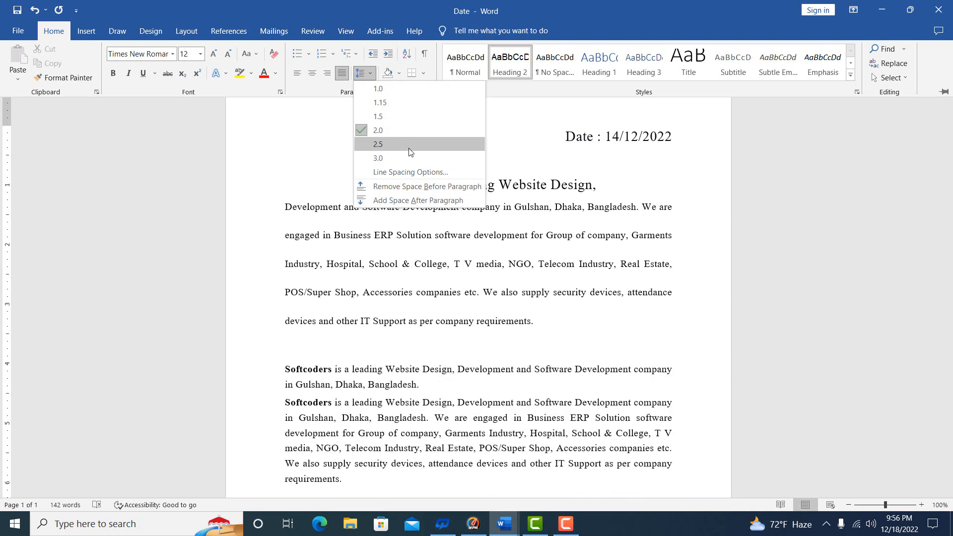
click(420, 177)
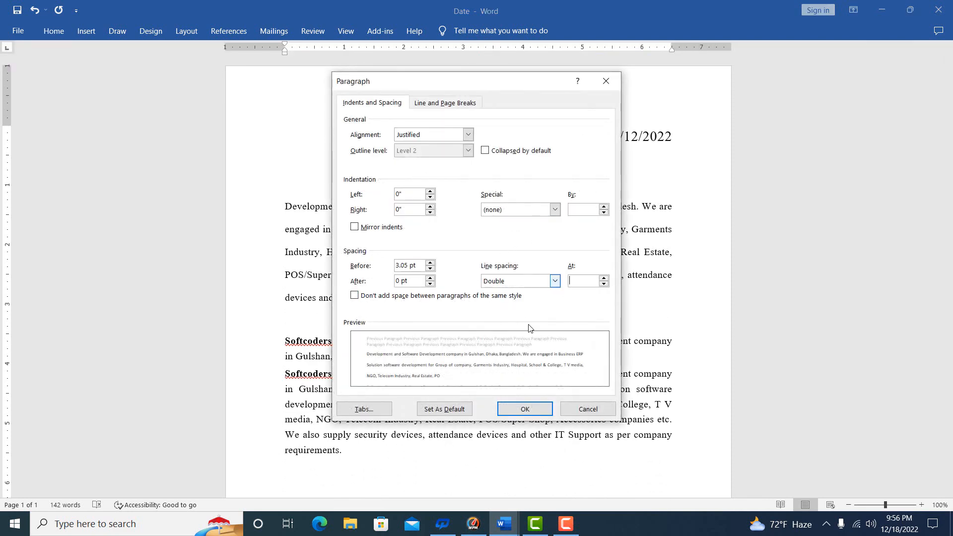
click(582, 412)
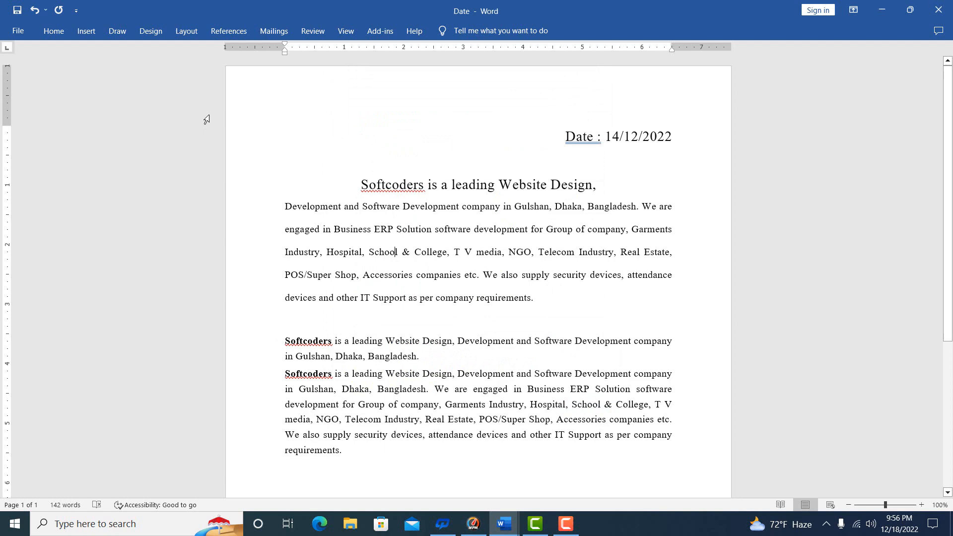
click(50, 31)
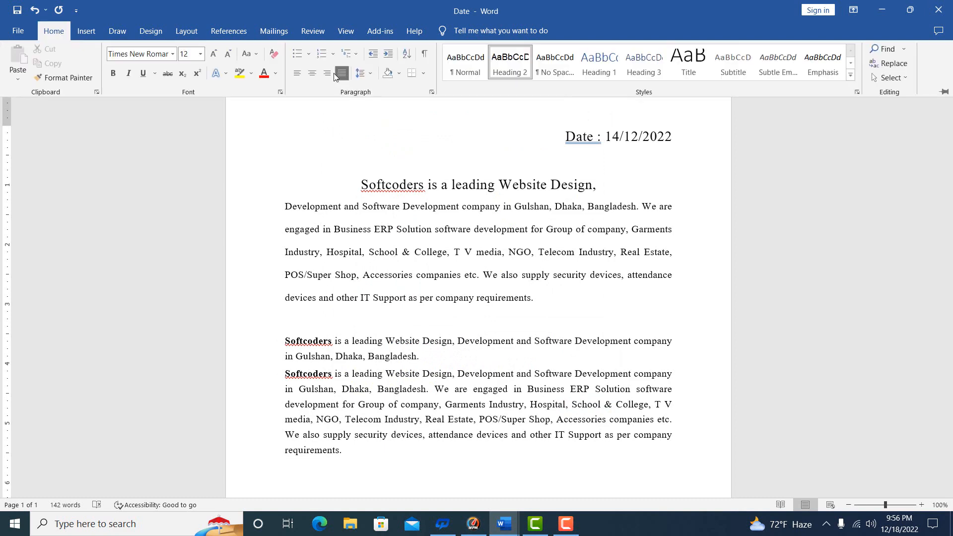
click(369, 74)
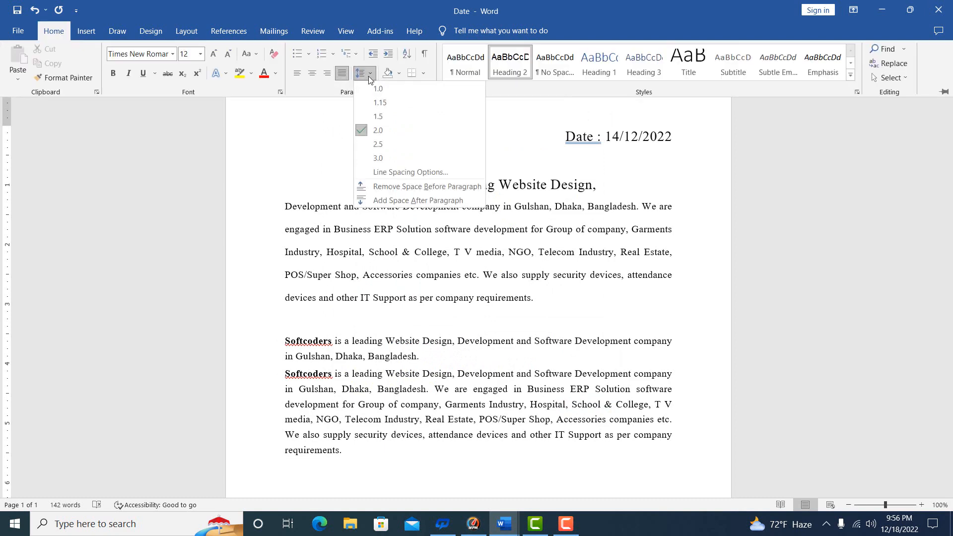
click(413, 173)
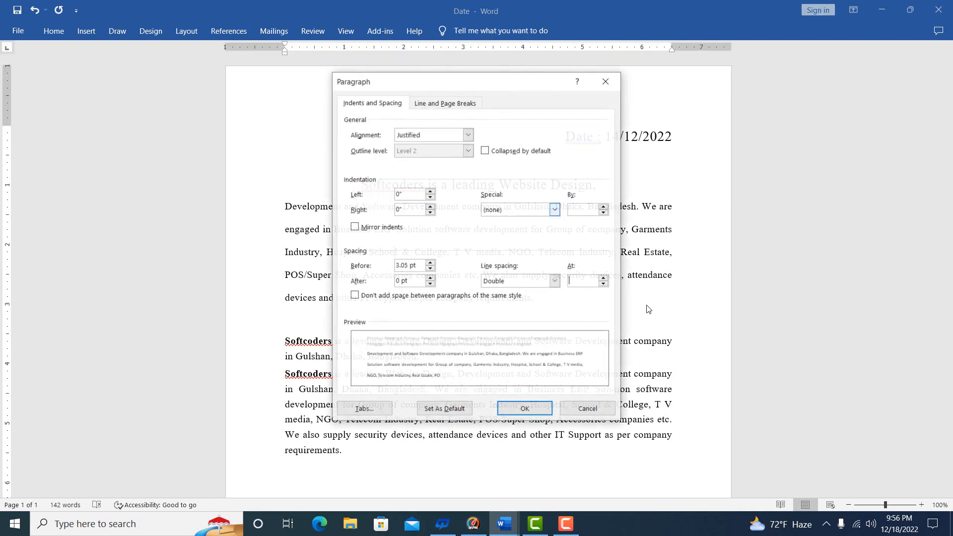
click(513, 283)
click(526, 334)
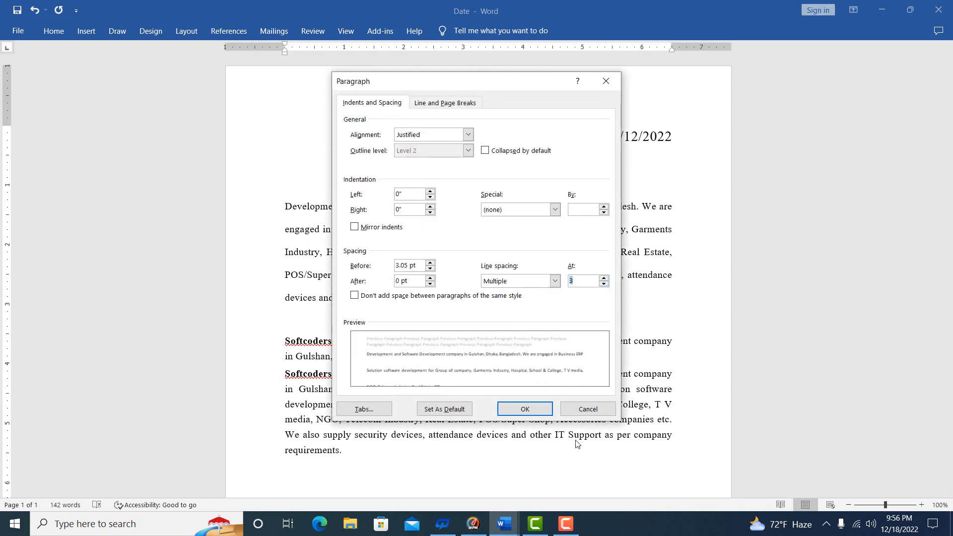
click(579, 411)
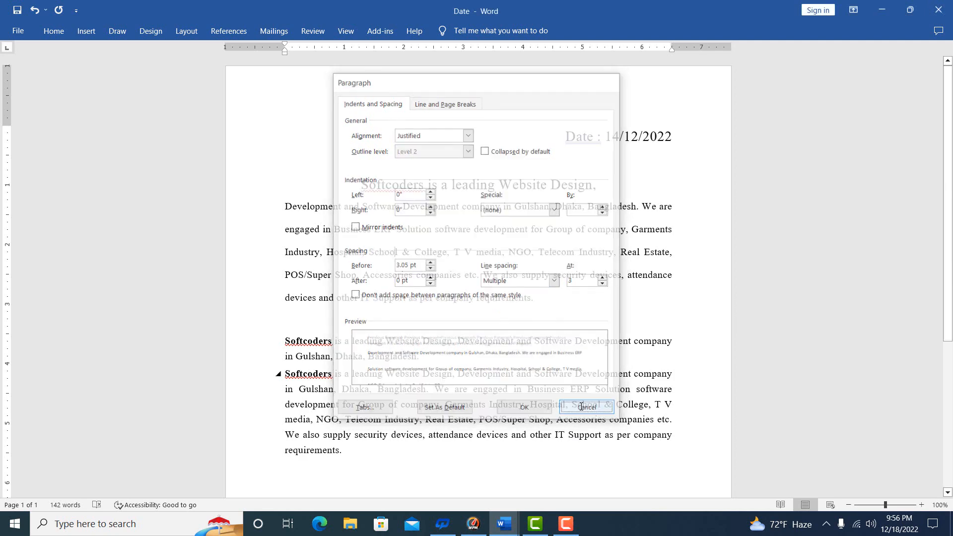
Set the first body paragraph to single line spacing and delete the blank line below it.
click(54, 31)
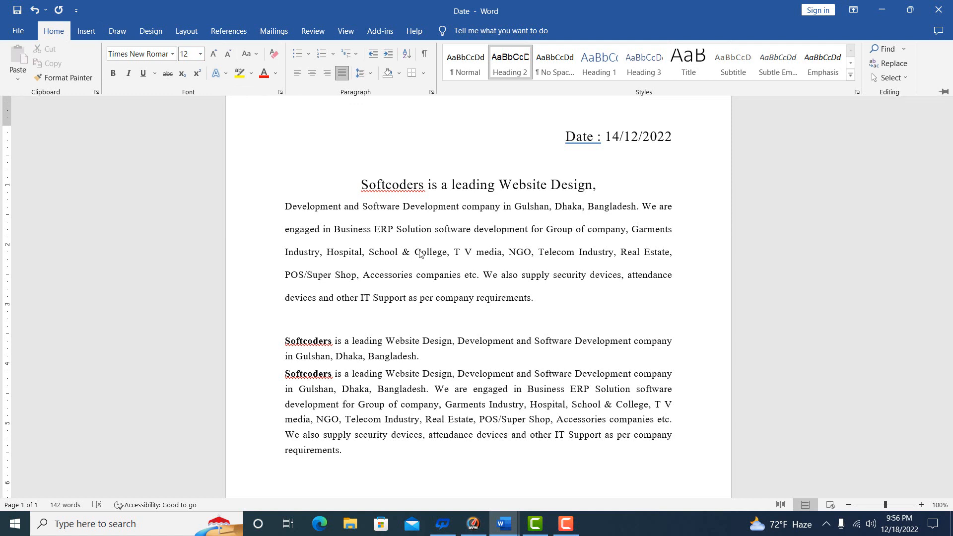
click(419, 247)
key(ctrl+1)
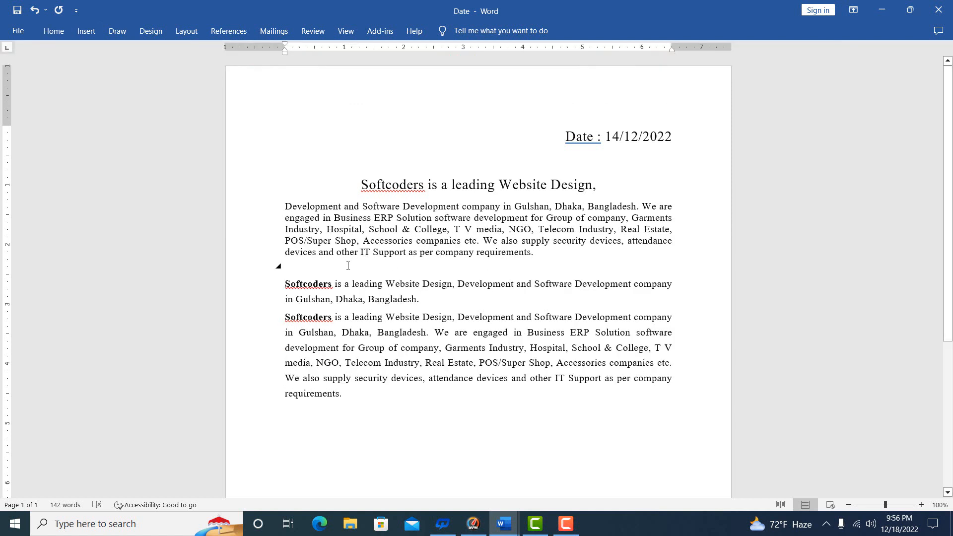
click(311, 266)
key(Delete)
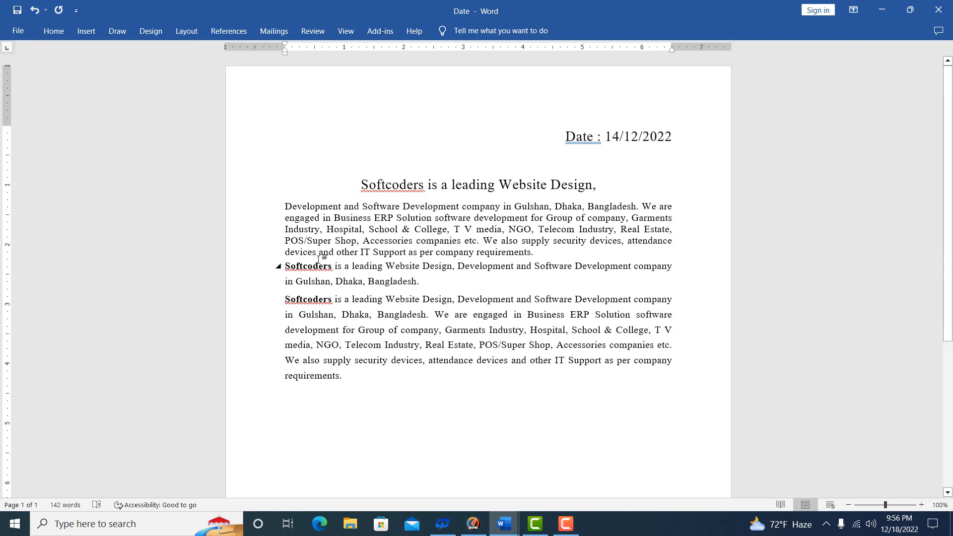
Apply single line spacing to a selection reaching from the first body paragraph into the last one.
drag(335, 240, 388, 330)
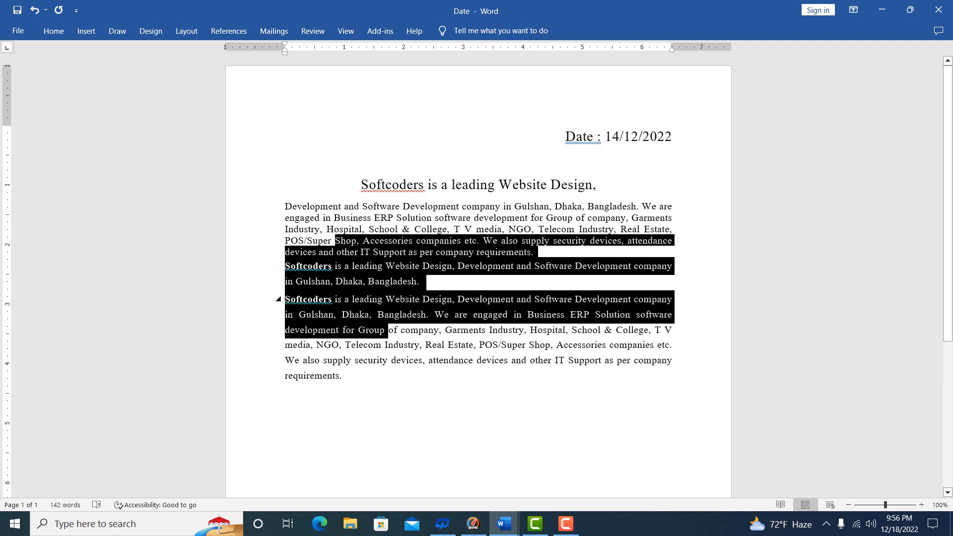
key(ctrl+1)
click(406, 294)
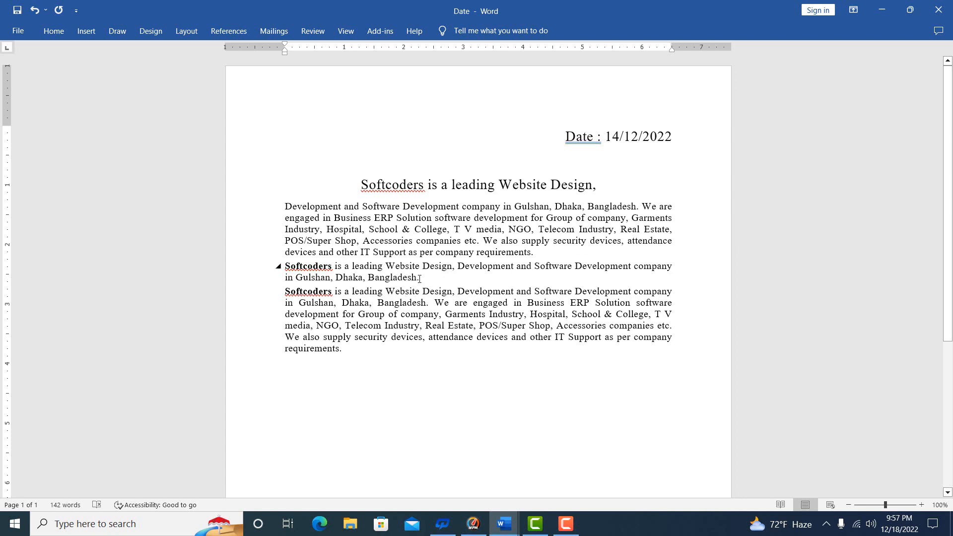
Copy the whole first body paragraph to the end of the second one and remove the extra blank line after it.
drag(418, 279, 318, 252)
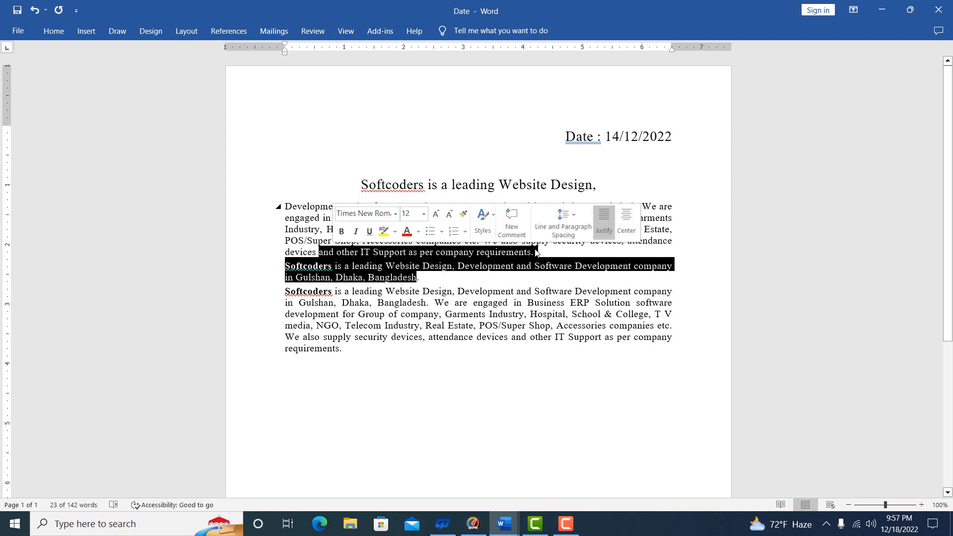
drag(544, 250, 295, 212)
key(ctrl+c)
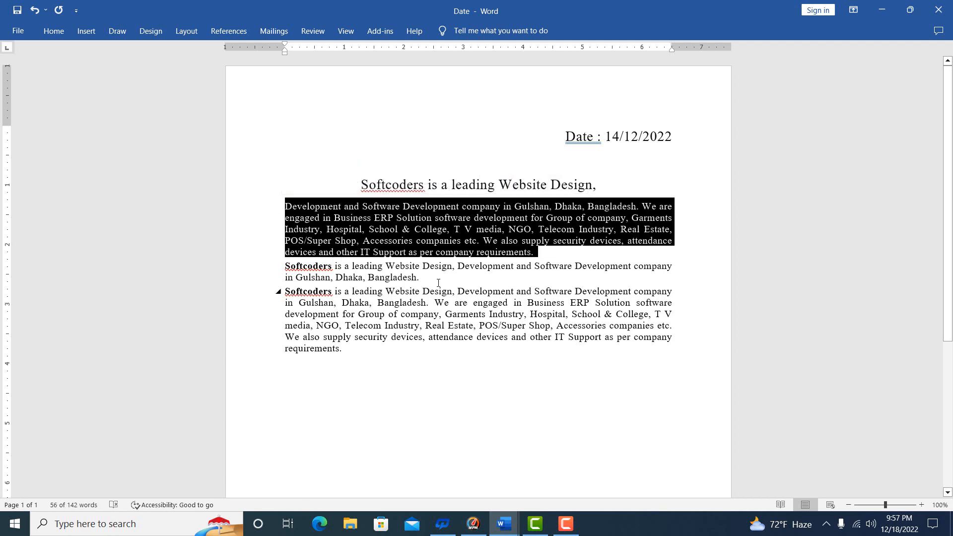
click(439, 278)
key(ctrl+v)
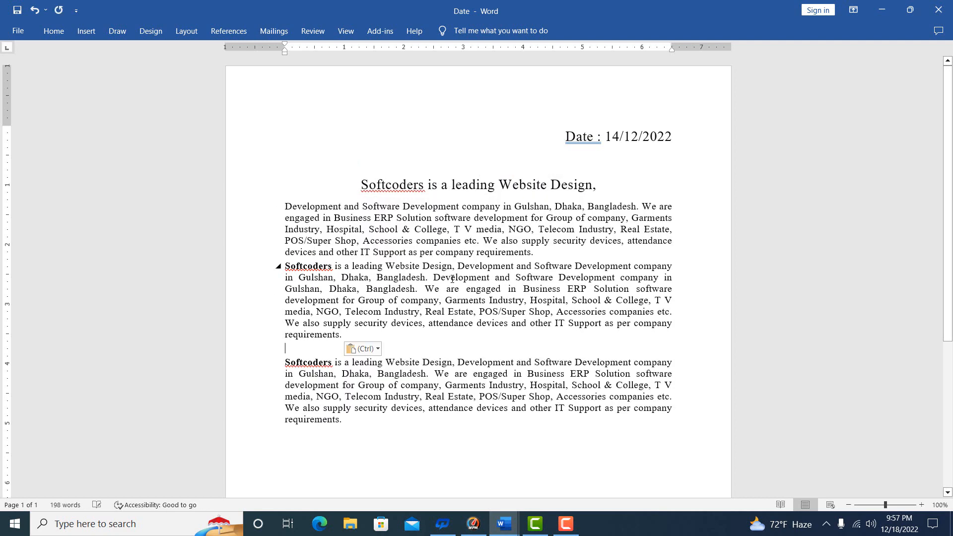
key(BackSpace)
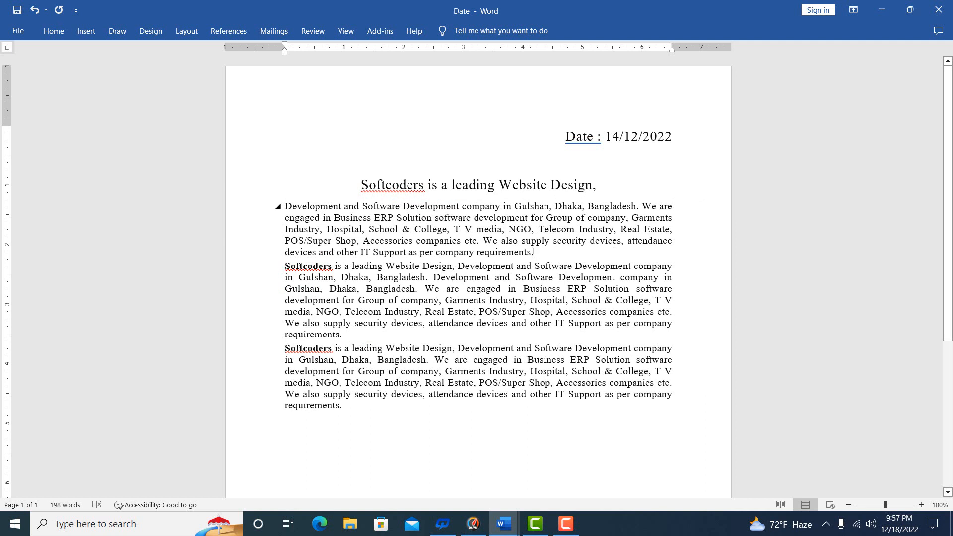
Insert a blank line above the second body paragraph and another above the third.
key(Return)
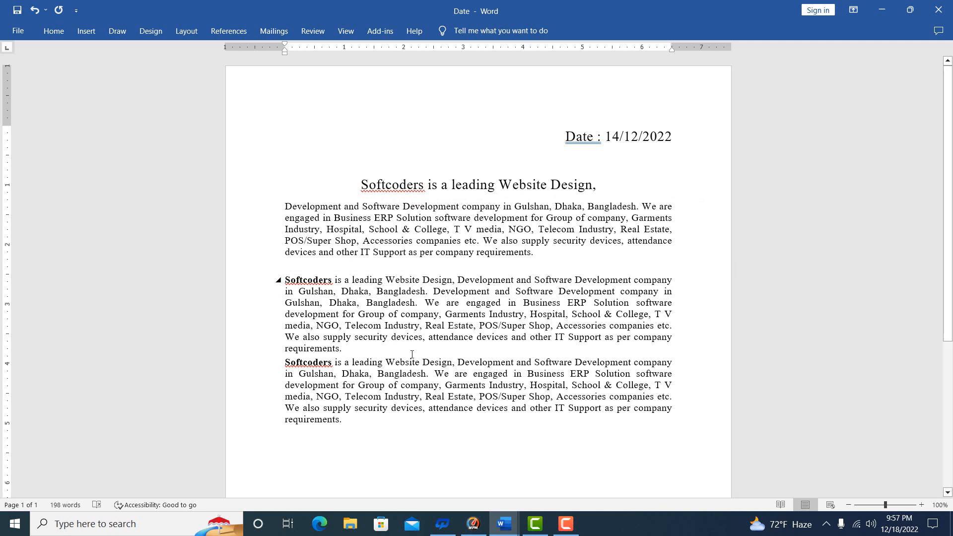
key(Return)
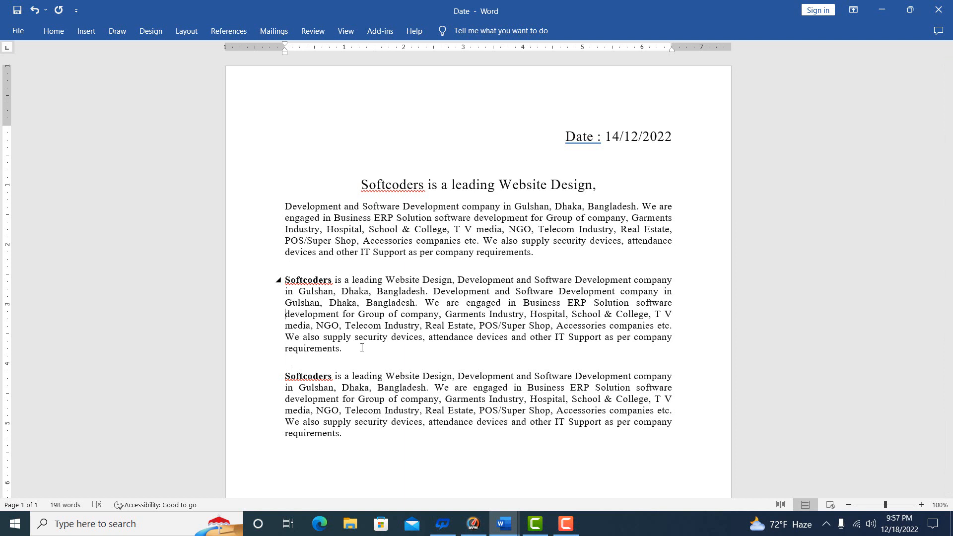
Delete the blank lines above the second and third body paragraphs.
key(shift+Right)
key(Delete)
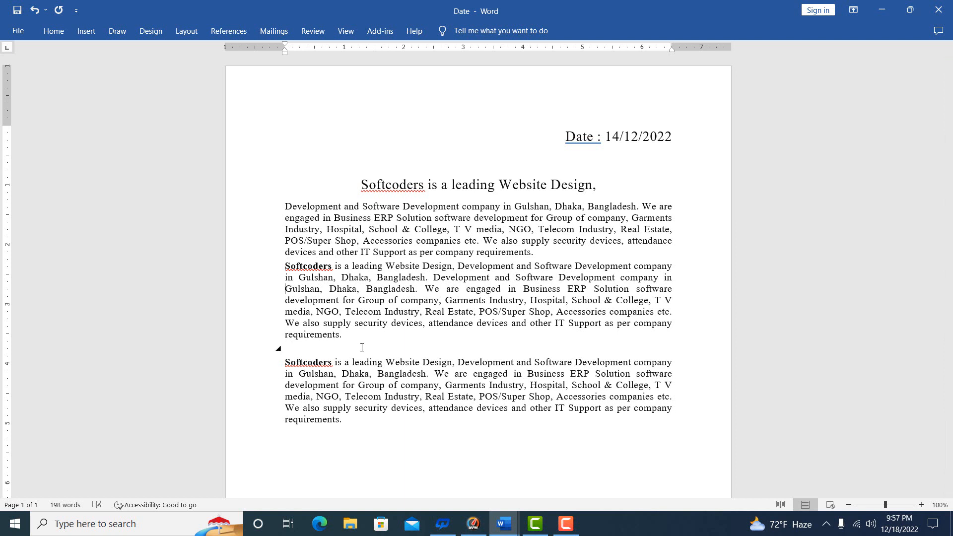
key(shift+Right)
key(Delete)
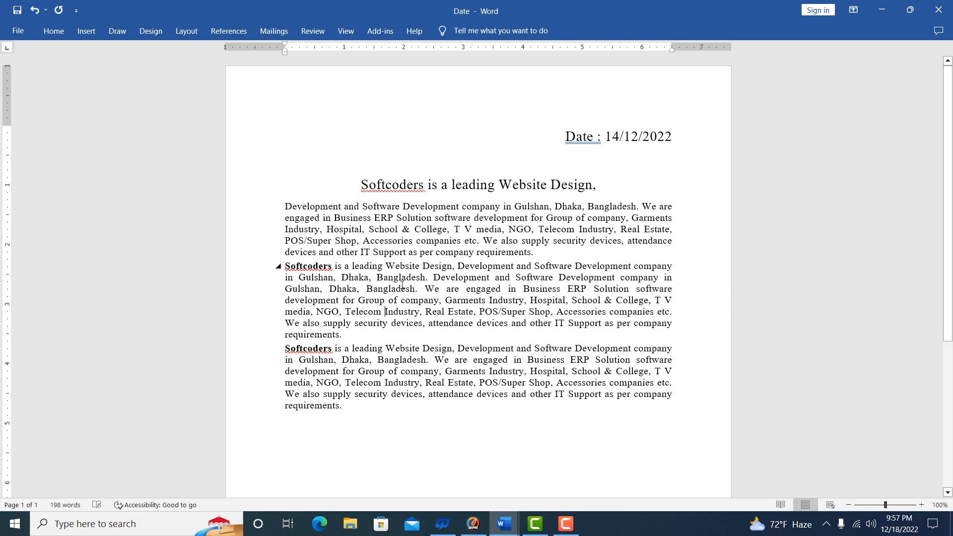
Add space after the second body paragraph using the line and paragraph spacing options.
click(53, 31)
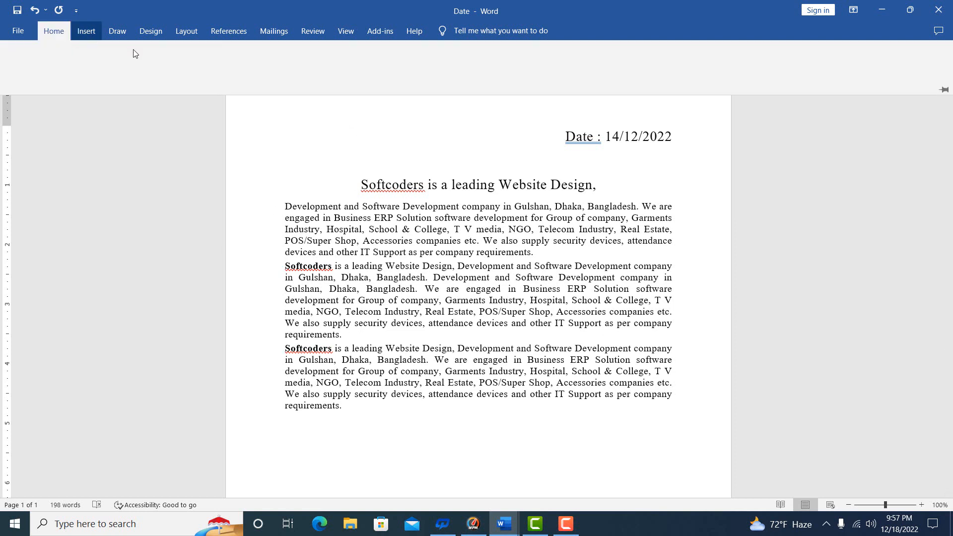
click(370, 74)
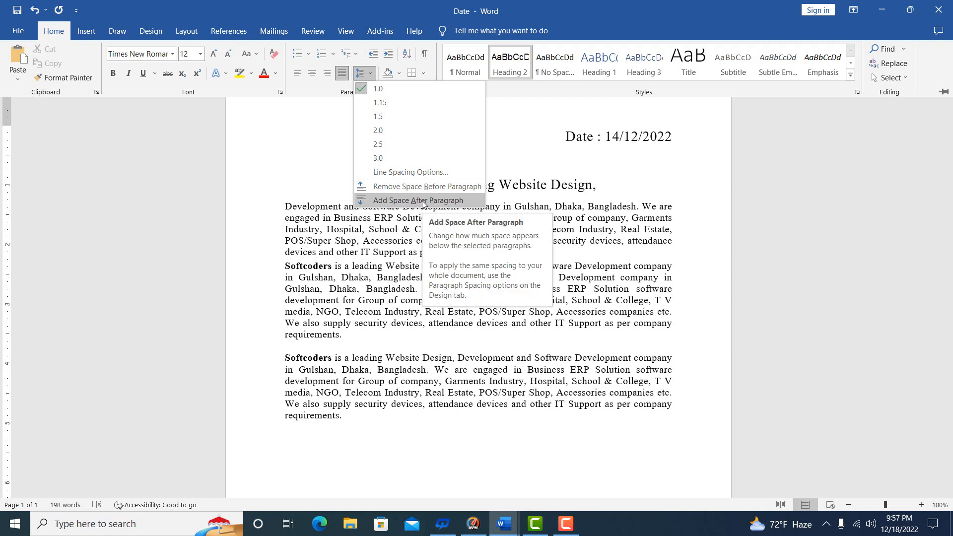
click(422, 201)
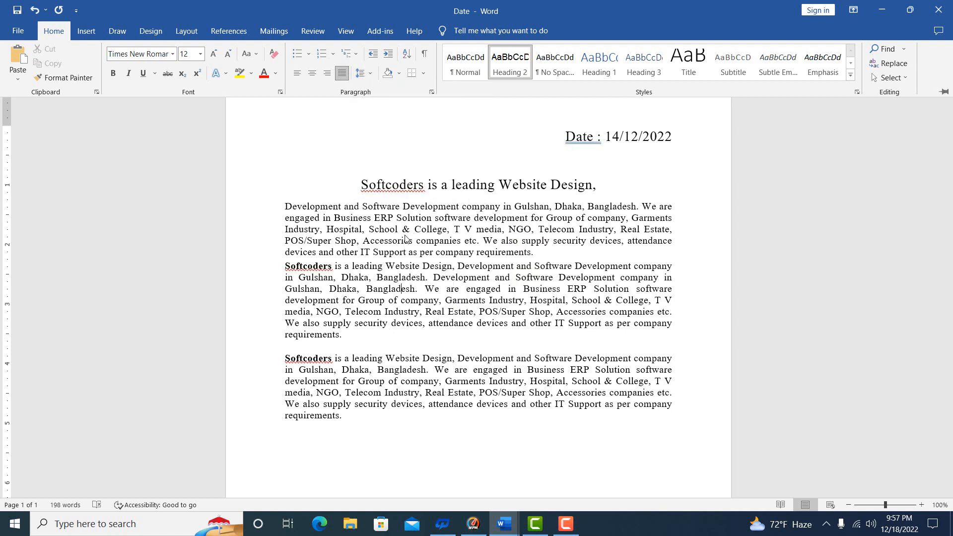
key(ctrl+F1)
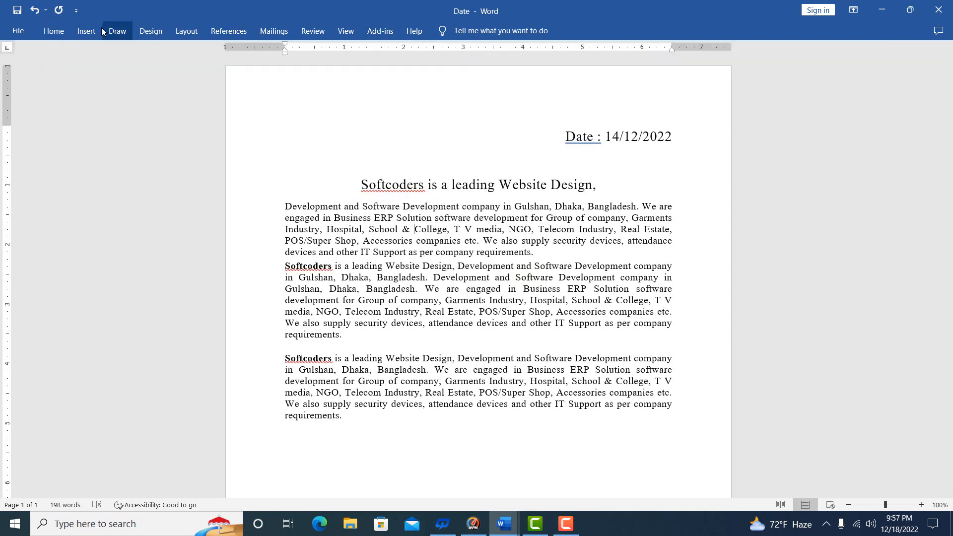
Add space after the first body paragraph using the line and paragraph spacing options.
click(54, 31)
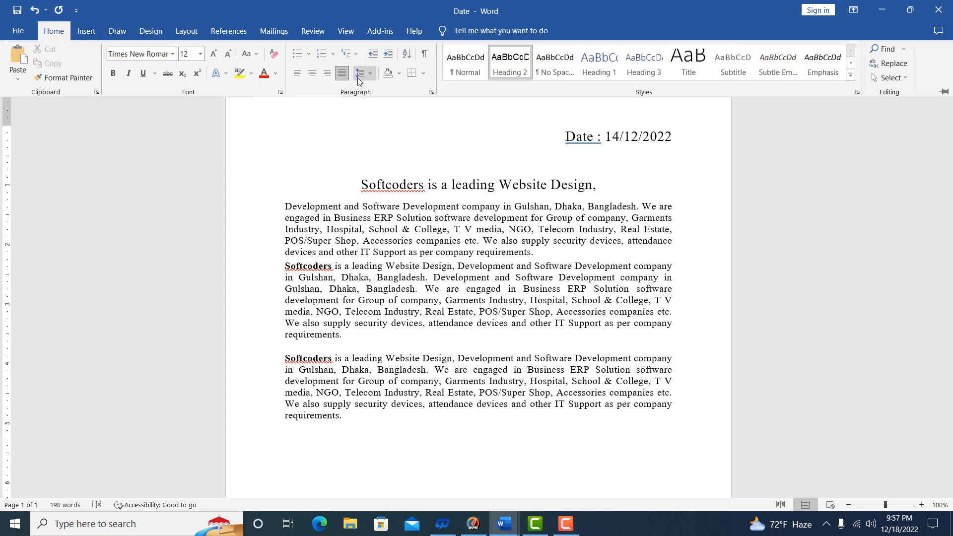
click(369, 75)
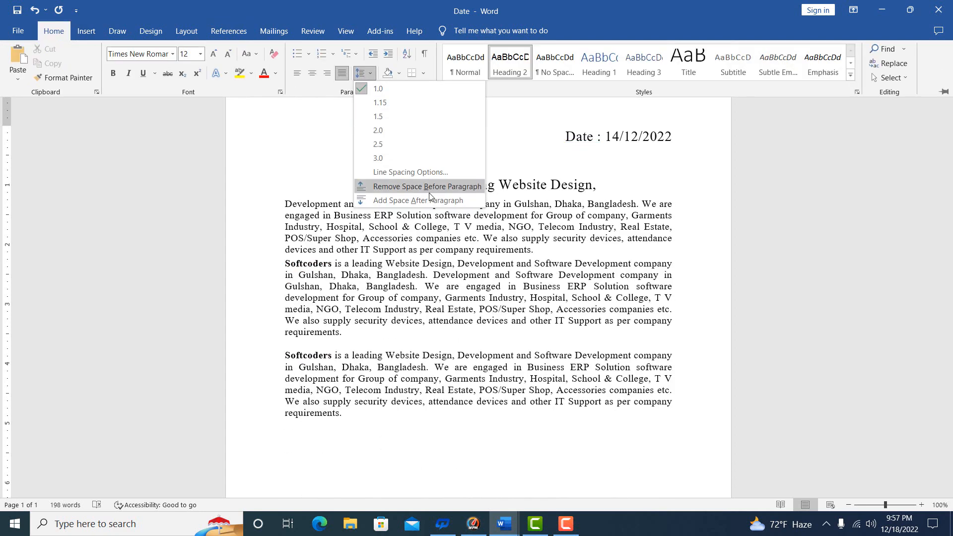
click(427, 200)
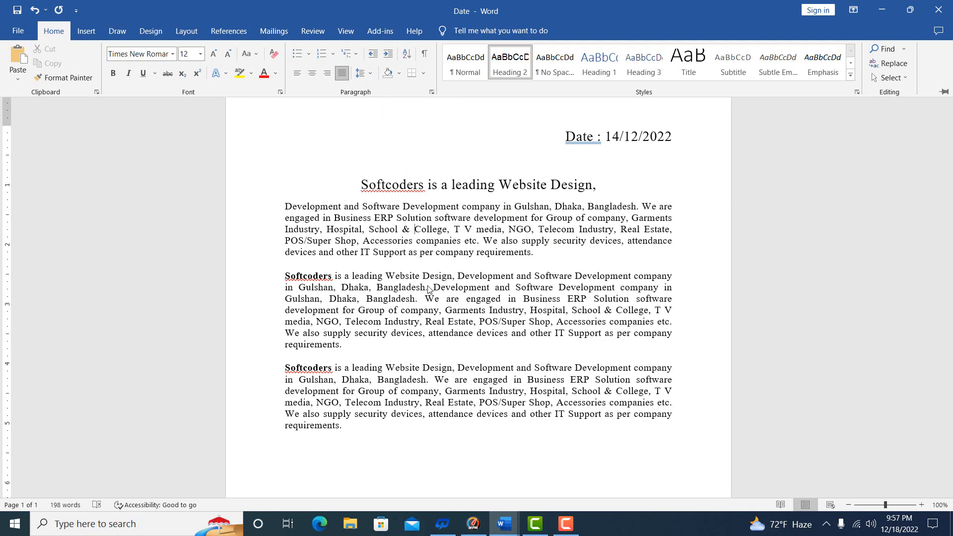
Remove the space before the second body paragraph.
click(53, 31)
click(361, 73)
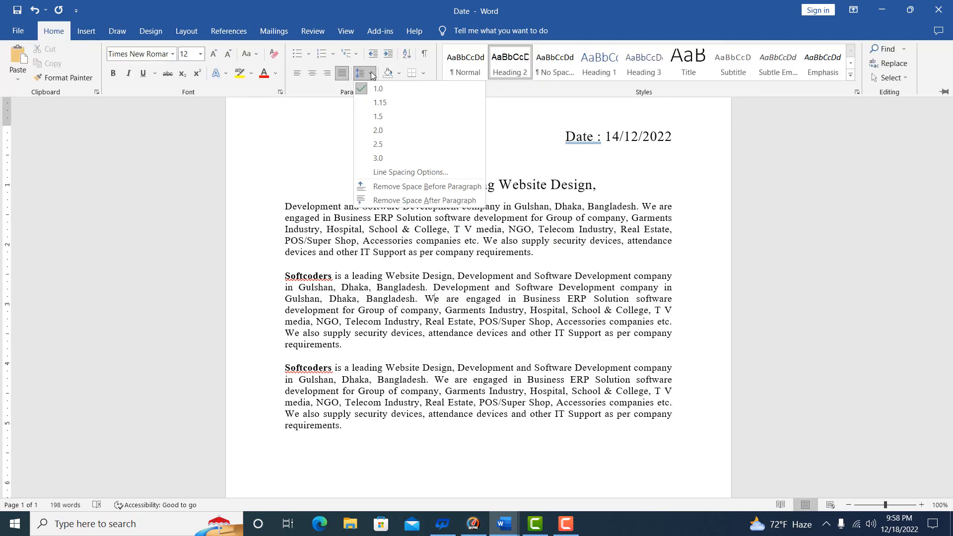
click(427, 186)
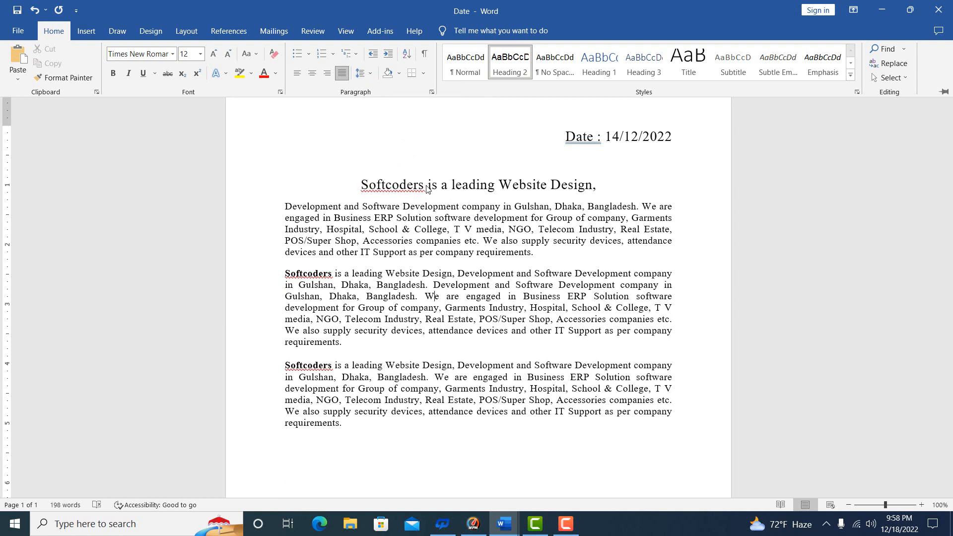
click(430, 274)
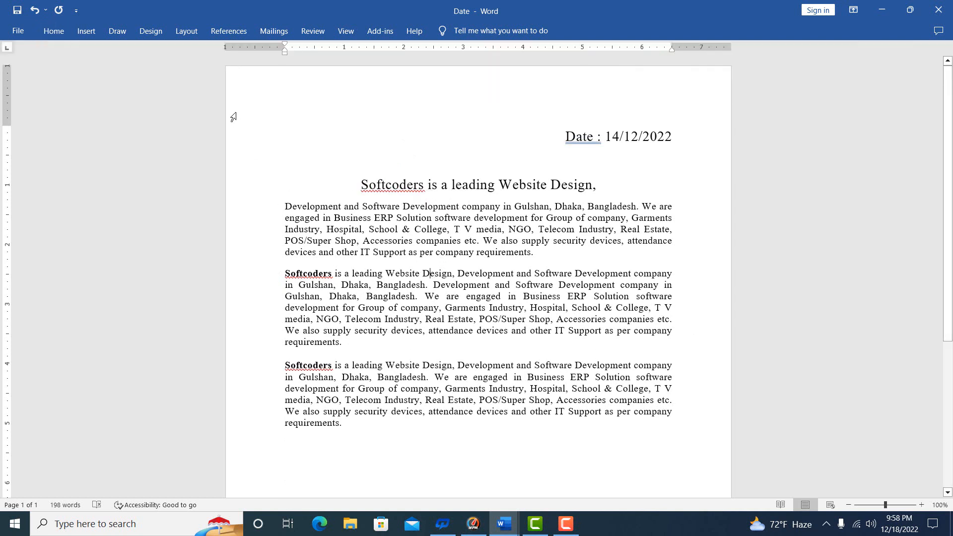
Set the second body paragraph's spacing after to 0 in the paragraph settings.
click(54, 30)
click(370, 73)
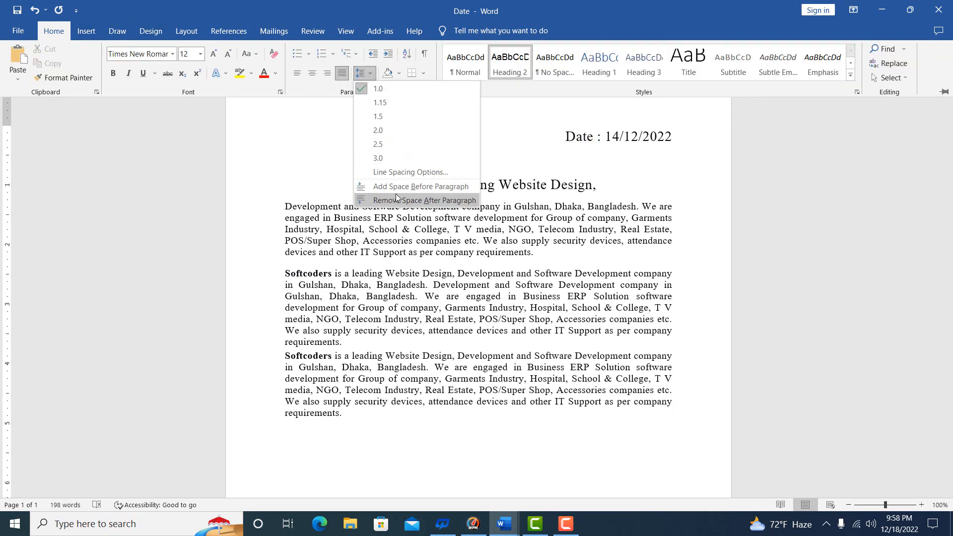
click(395, 172)
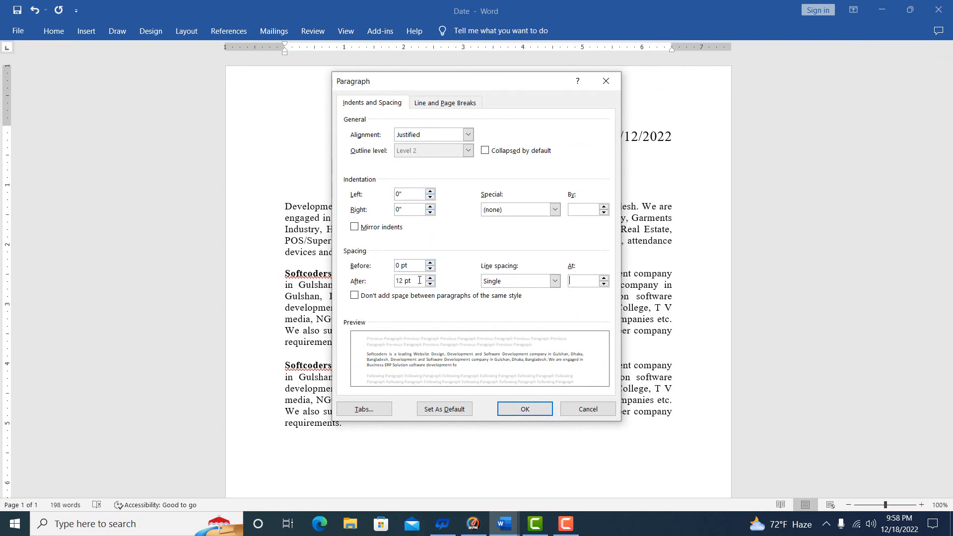
double_click(391, 281)
text(0)
key(Return)
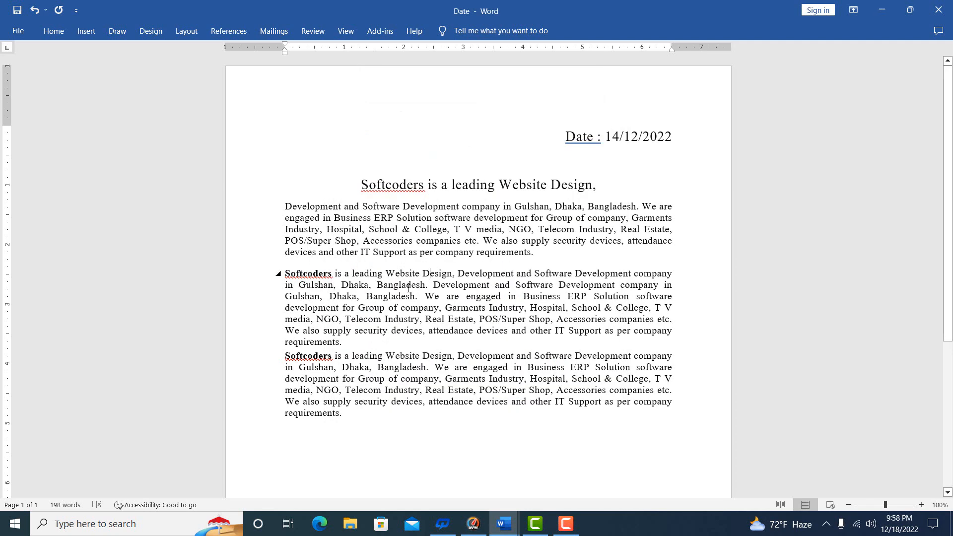
Set the spacing before and after to 0 for a selection reaching from the first body paragraph into the second.
click(406, 285)
drag(418, 248, 441, 308)
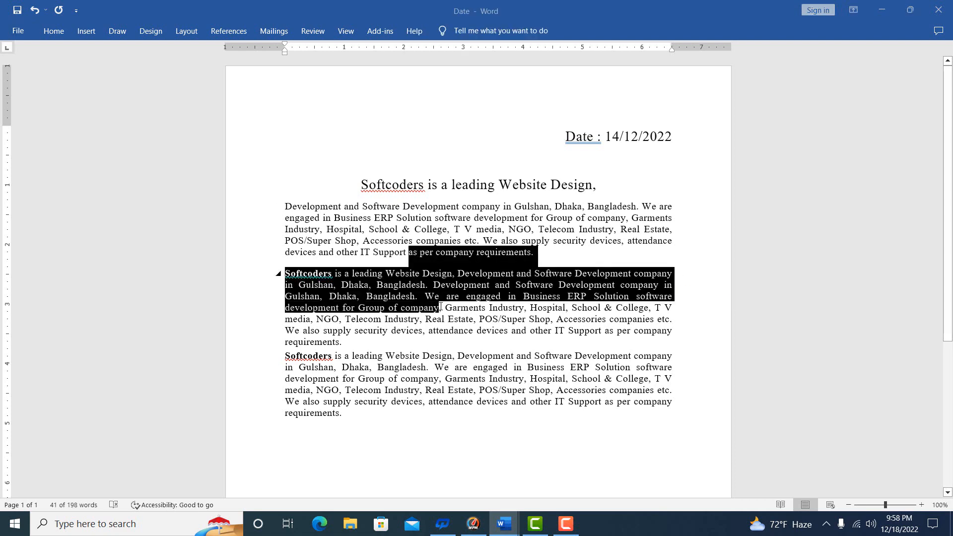
key(alt+o)
key(p)
click(417, 266)
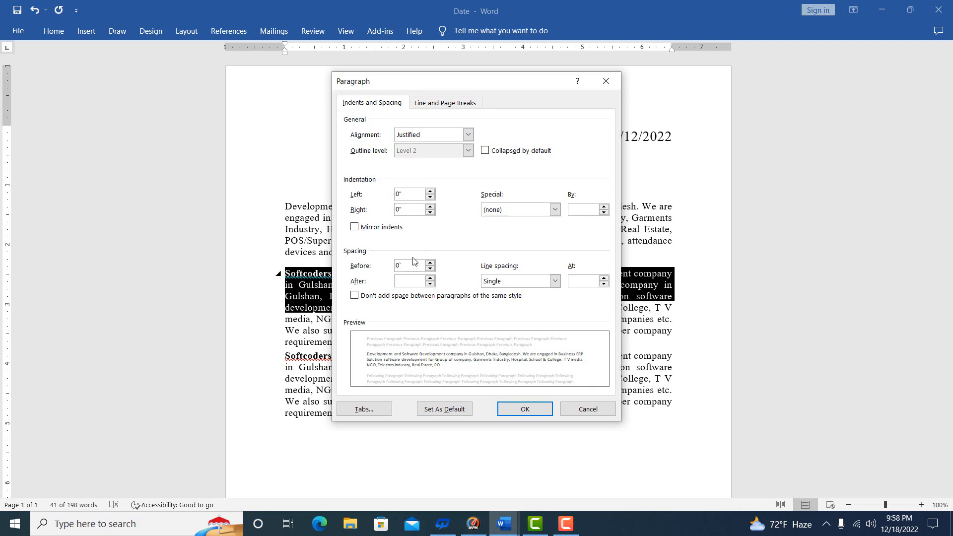
key(Return)
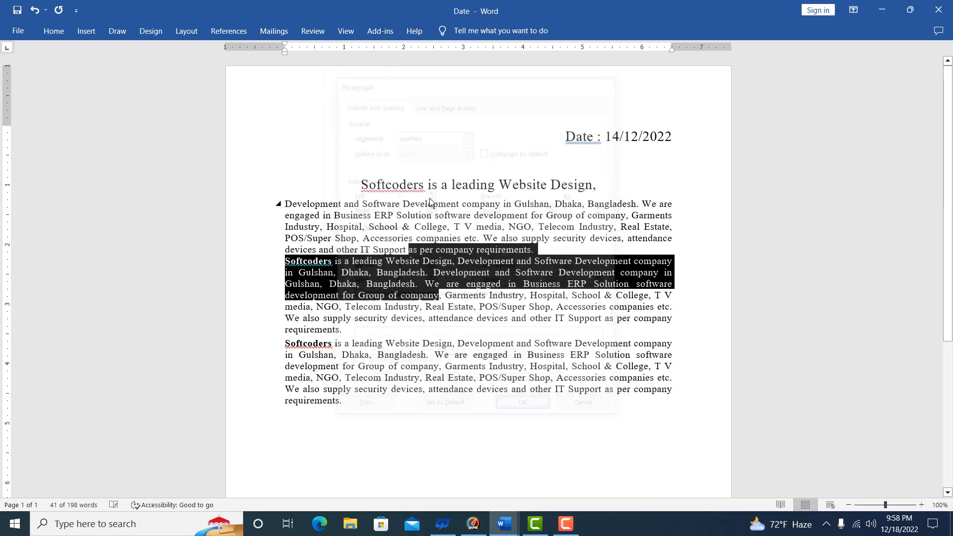
Set the second body paragraph's spacing before and after to 6 pt in the paragraph settings.
click(409, 273)
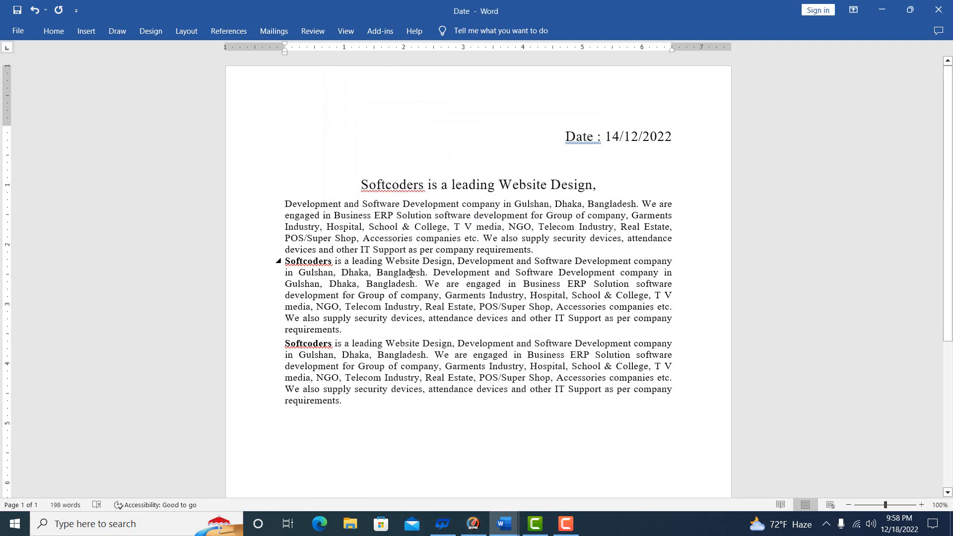
key(alt+o)
key(p)
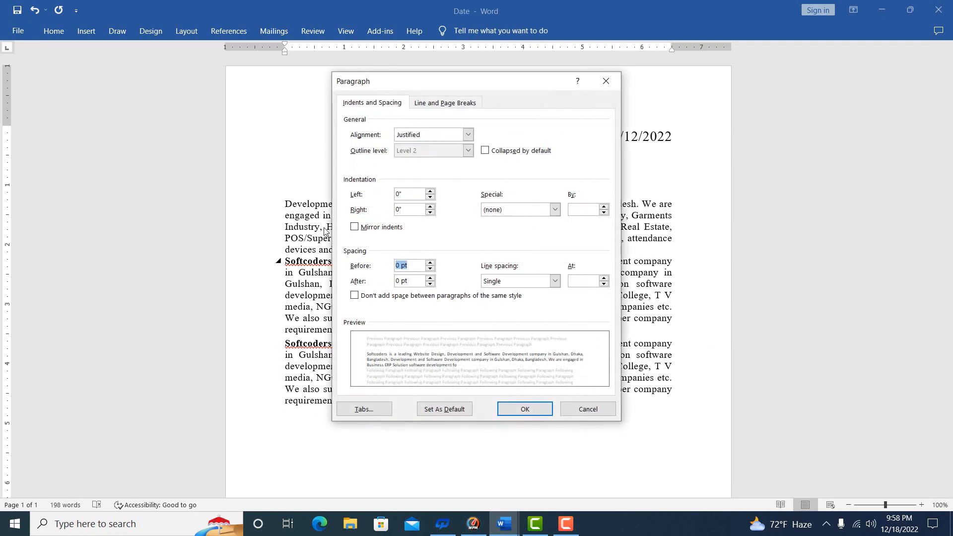
text(6)
key(shift+Home)
text(6)
key(Return)
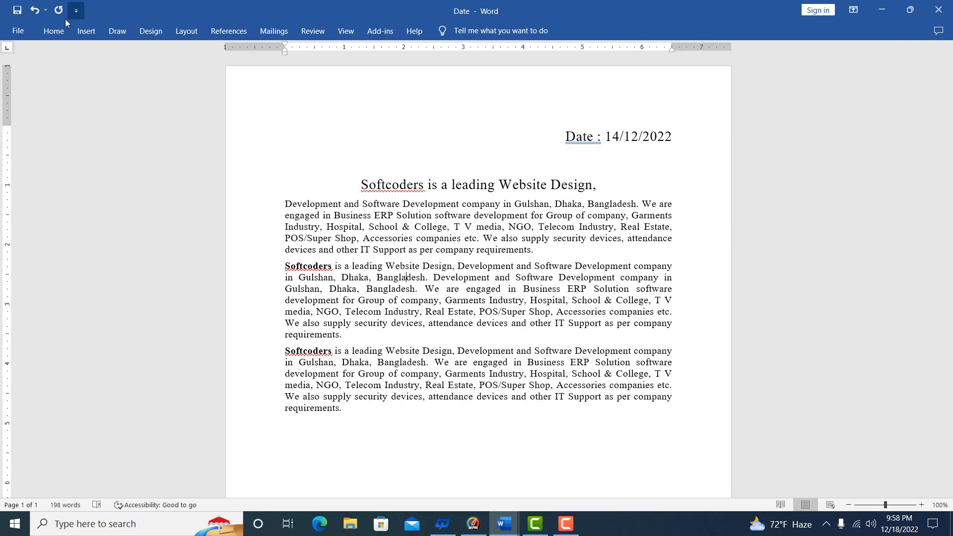
click(54, 31)
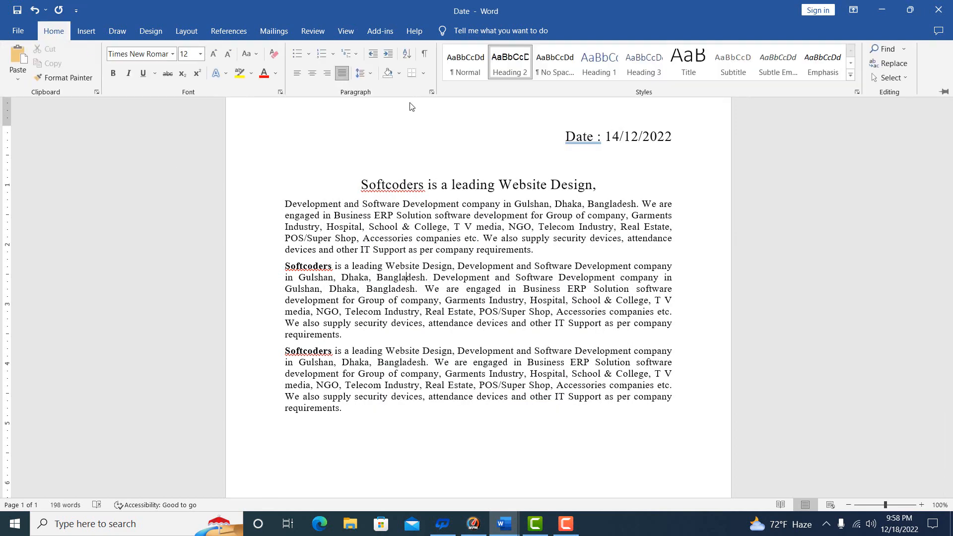
click(370, 75)
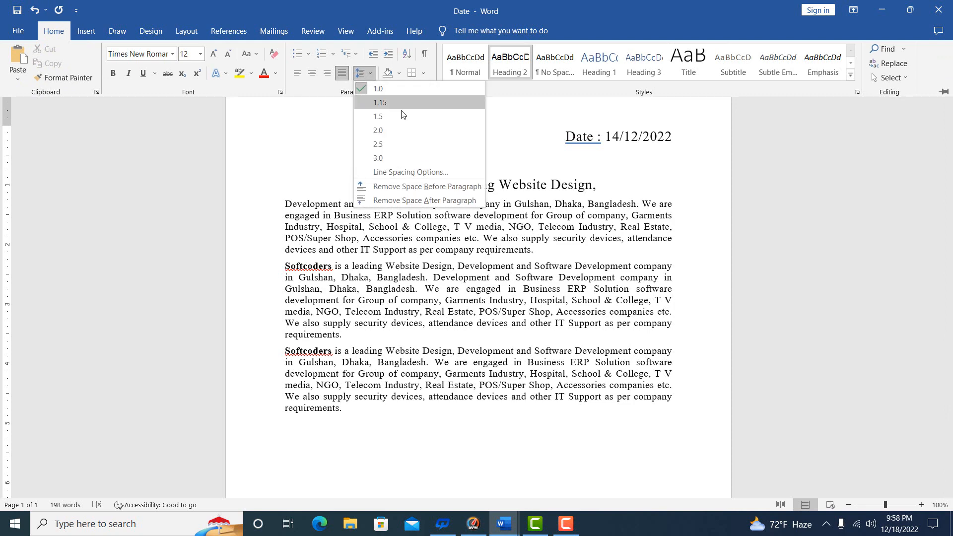
click(544, 230)
Switch the first body paragraph's line spacing between 1.5, double and single, ending on double.
click(535, 229)
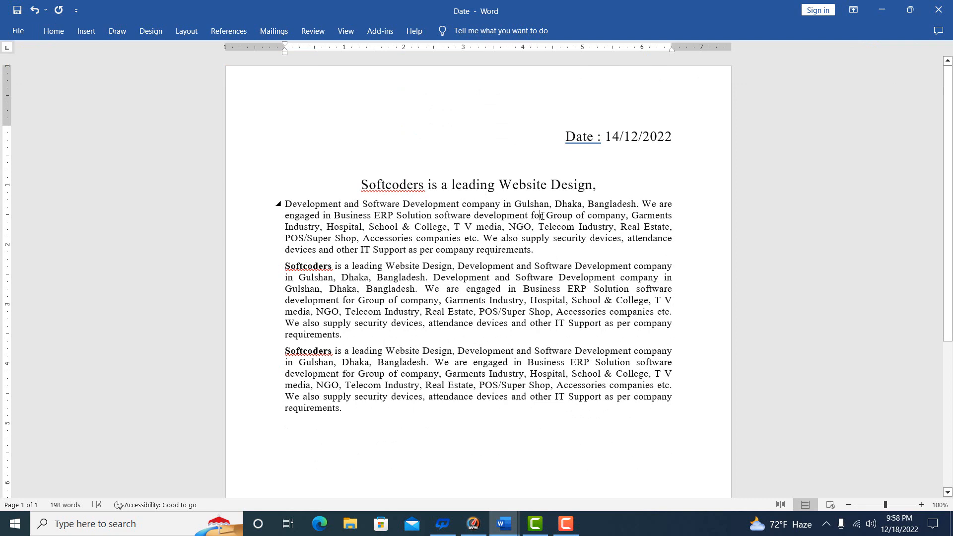
key(ctrl+5)
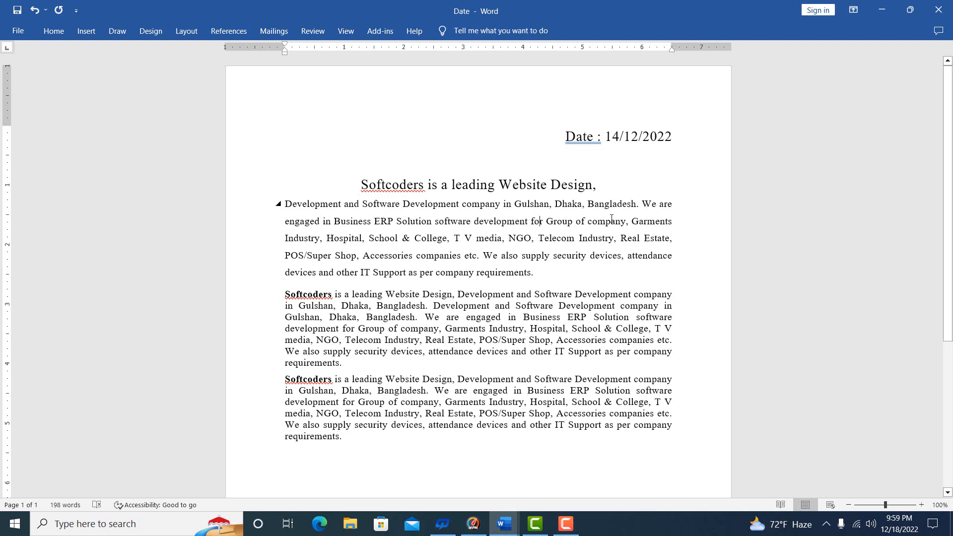
key(ctrl+2)
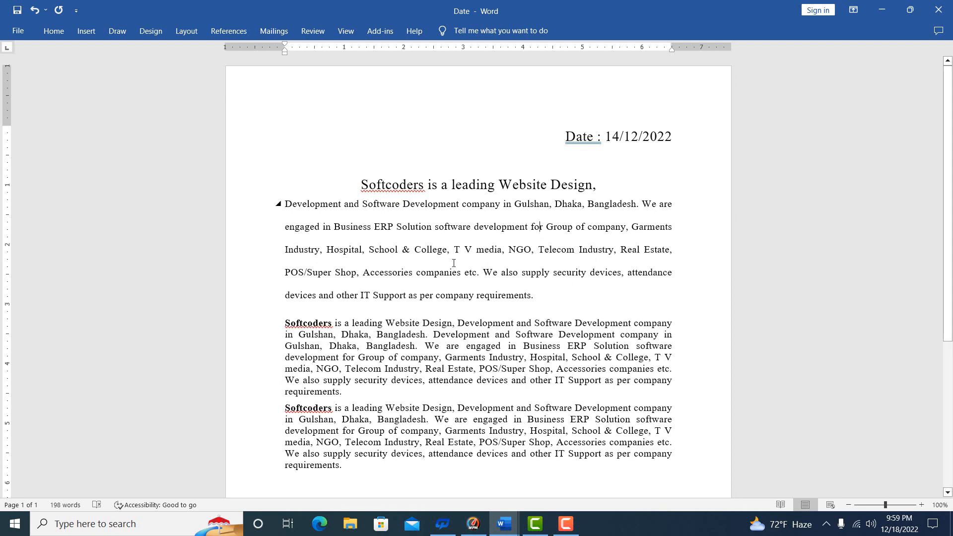
key(ctrl+1)
key(ctrl+5)
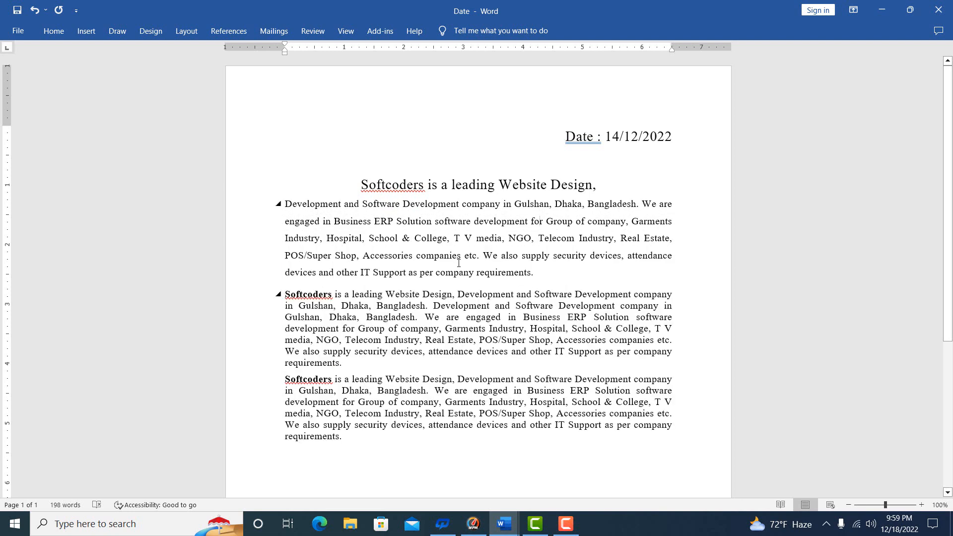
key(ctrl+2)
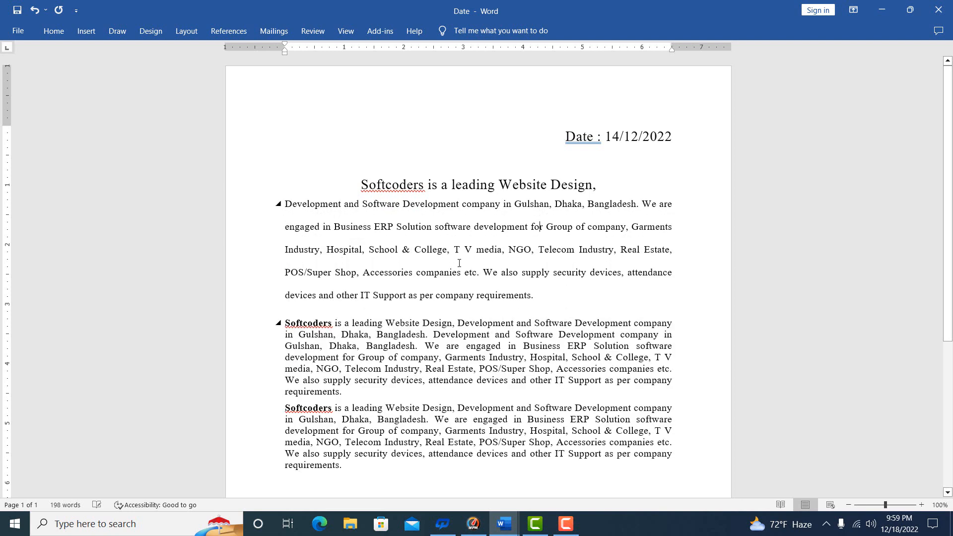
Try double line spacing on the second body paragraph, settle on 1.5 for it, and set the first body paragraph to single.
key(ctrl+2)
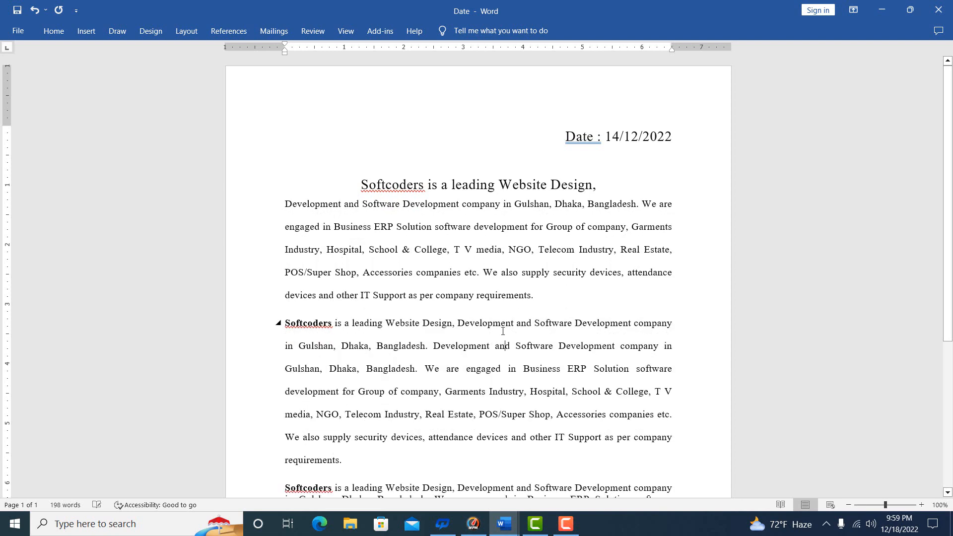
key(ctrl+5)
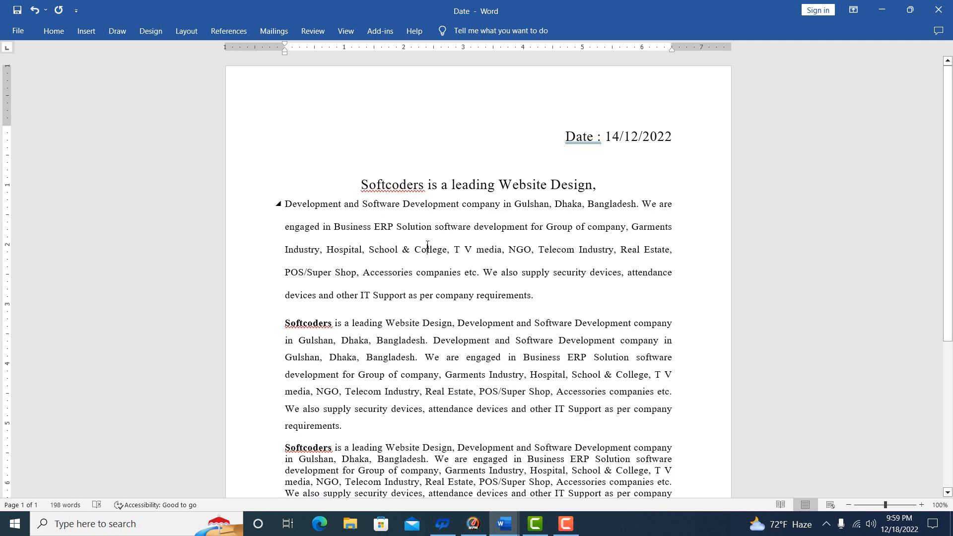
key(ctrl+1)
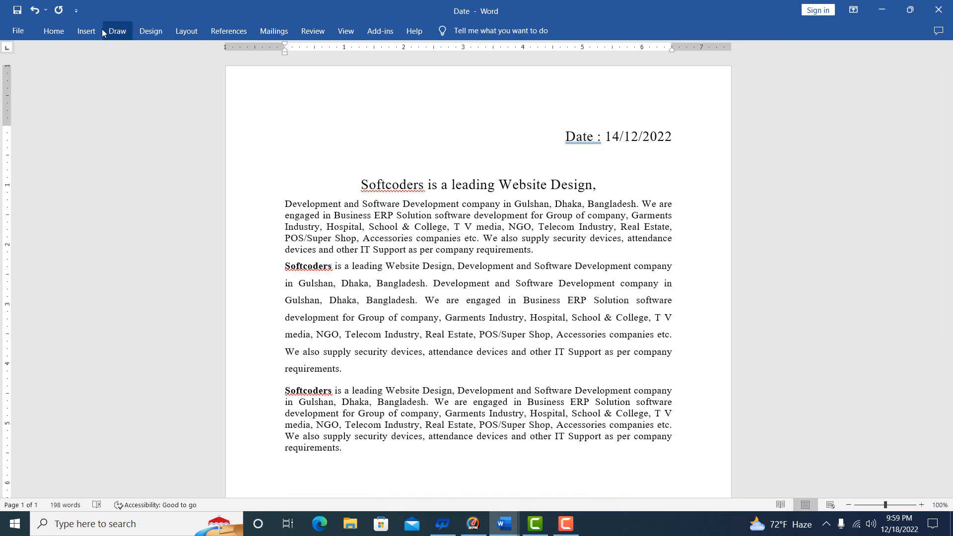
Try shading the first body paragraph with the custom colour black (#000000), and undo it.
click(51, 34)
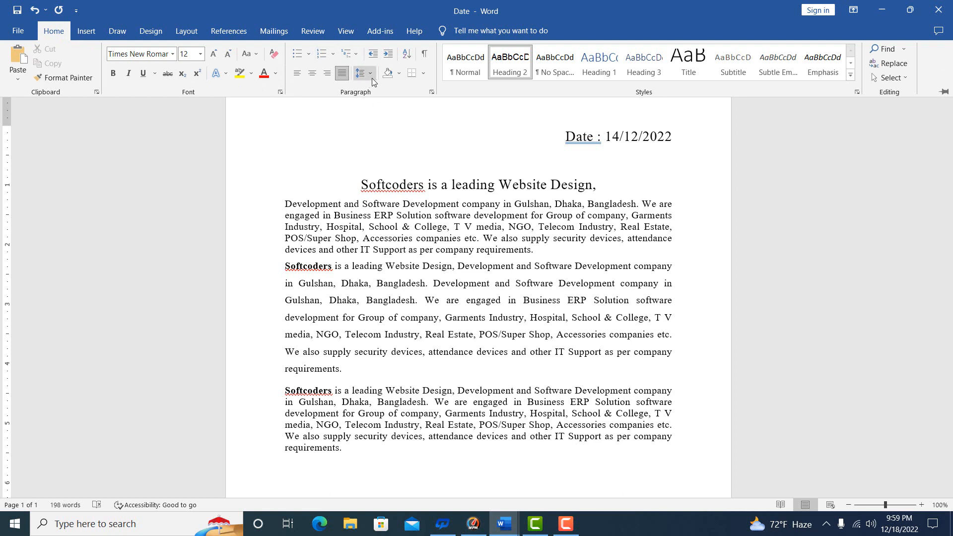
click(398, 78)
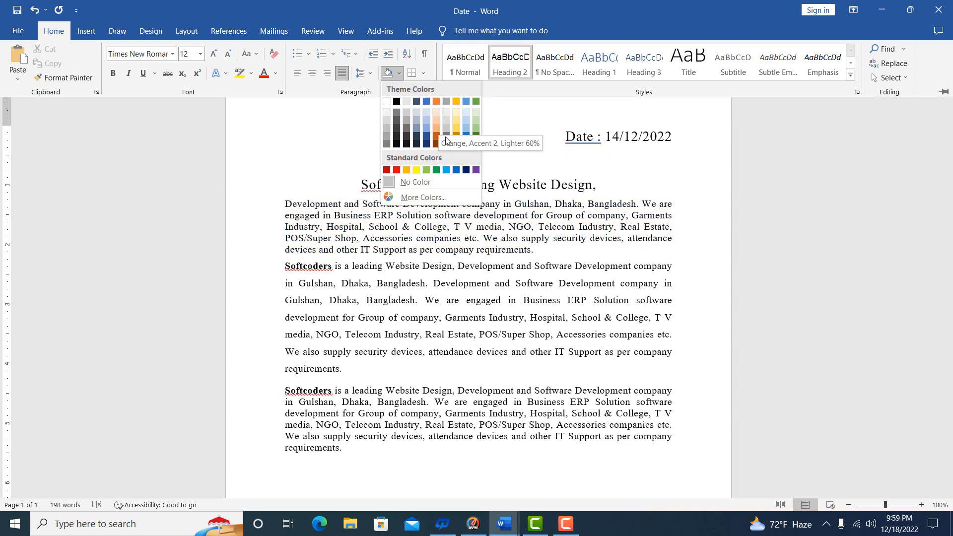
click(409, 207)
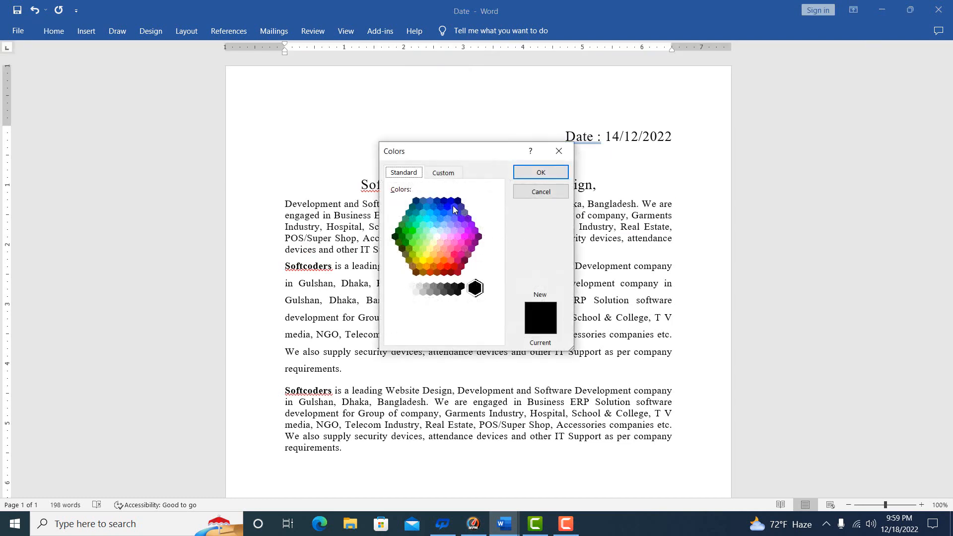
click(448, 175)
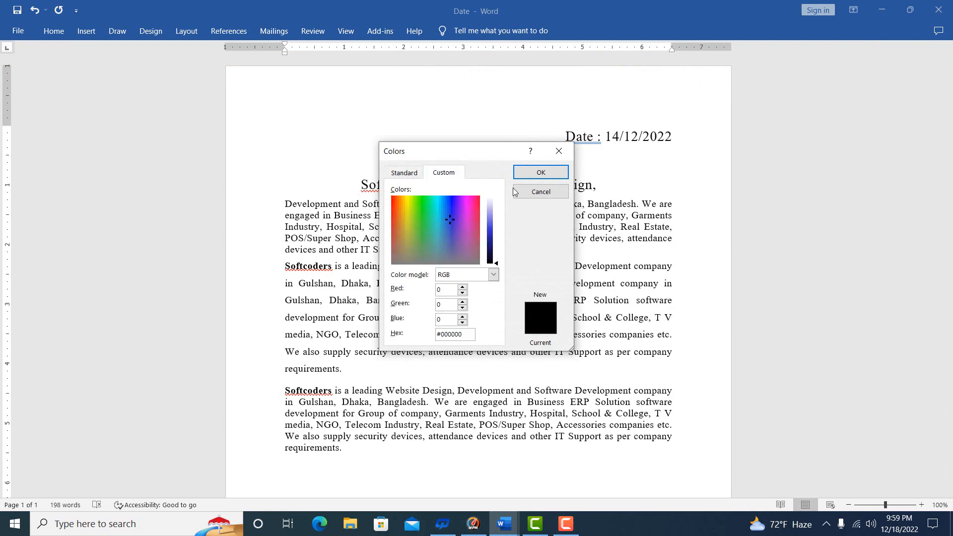
click(540, 173)
key(ctrl+z)
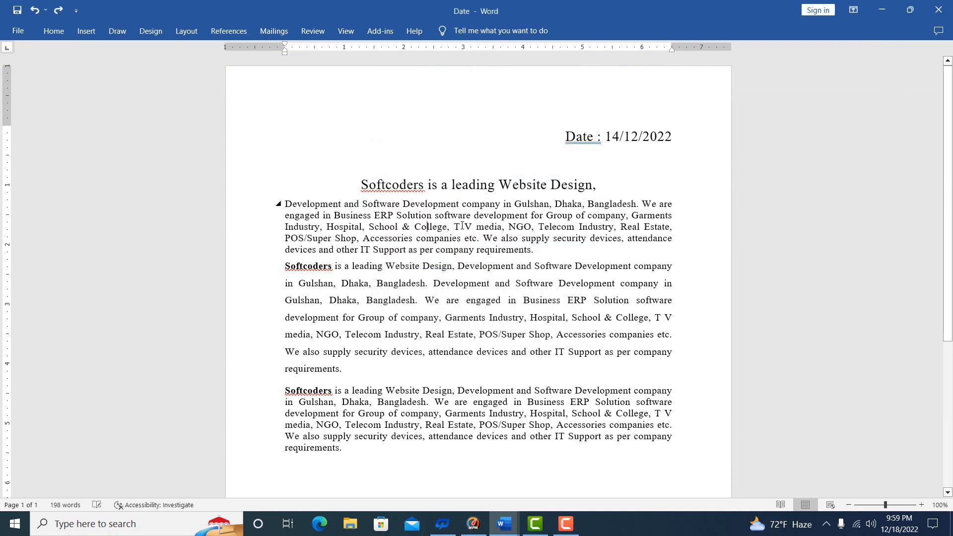
Shade the first body paragraph with the standard colour yellow.
click(55, 31)
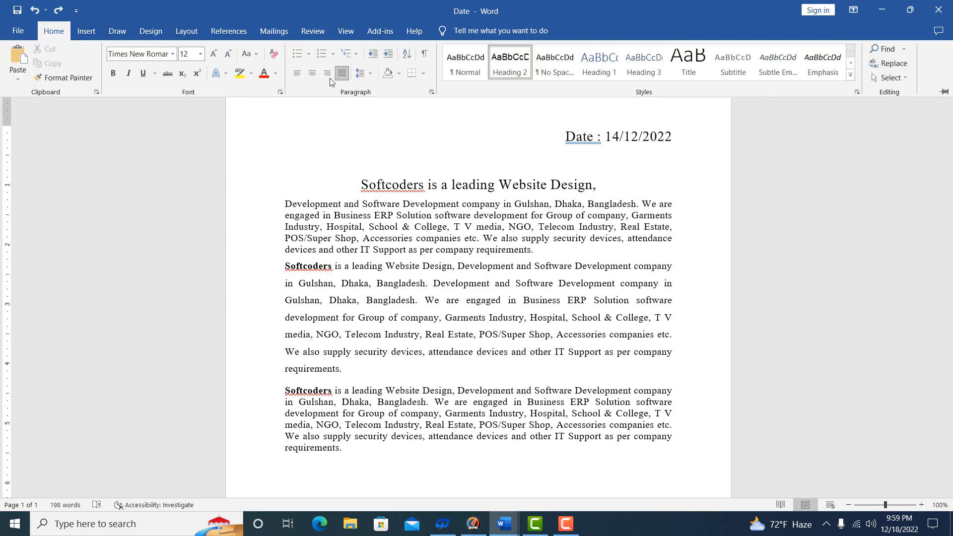
click(400, 75)
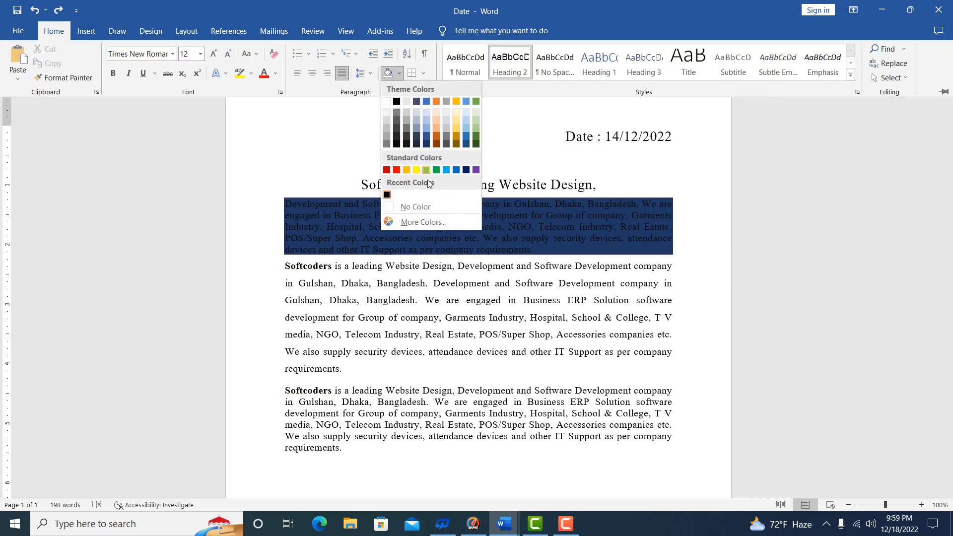
click(417, 170)
click(428, 227)
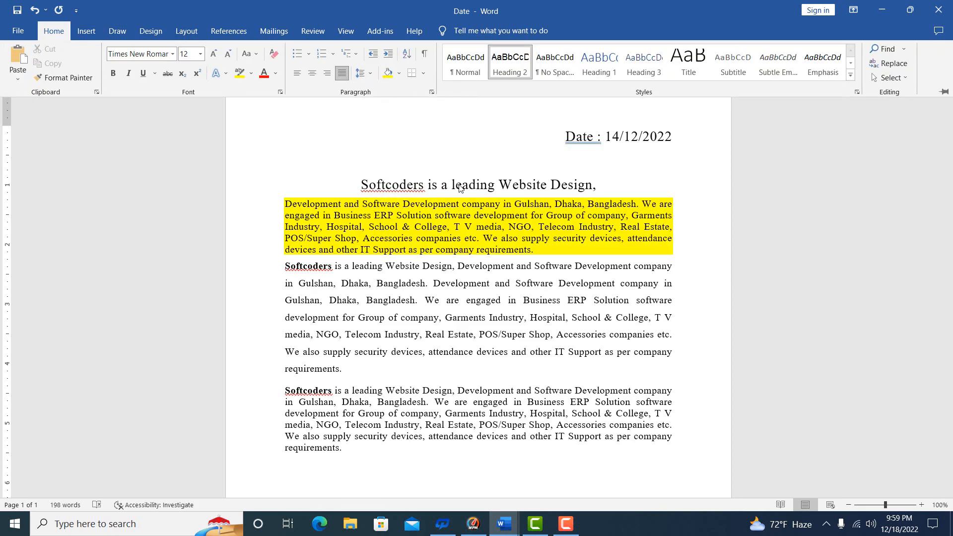
click(426, 226)
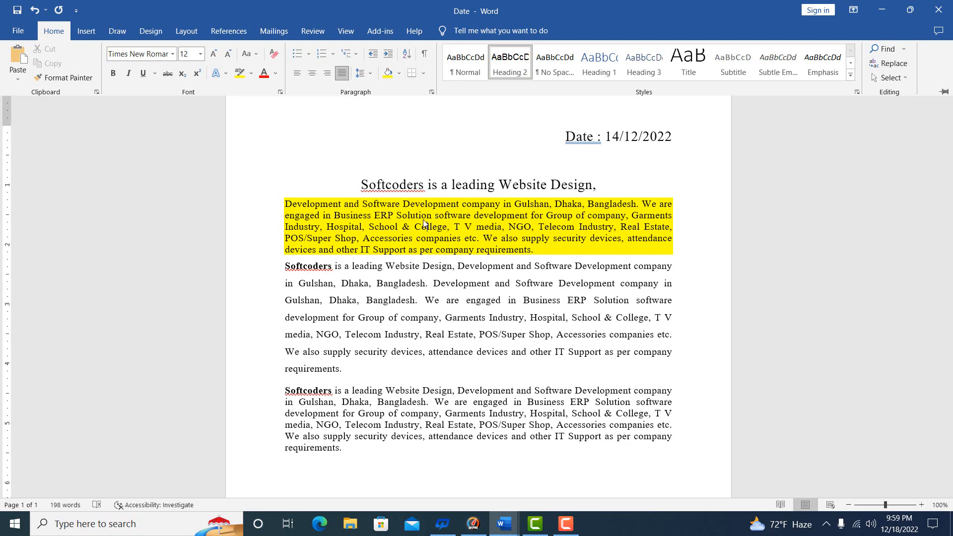
Apply All Borders to the yellow-shaded first body paragraph.
click(53, 31)
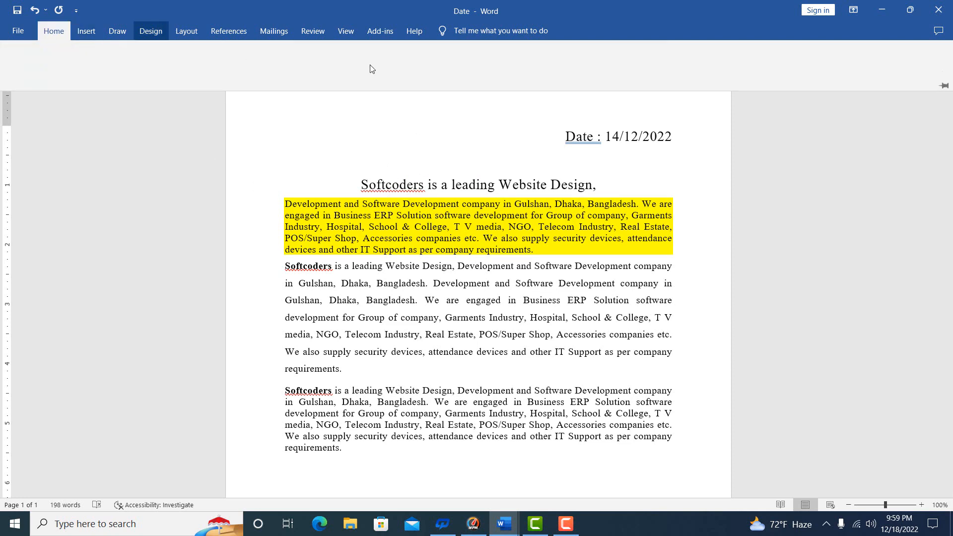
click(424, 76)
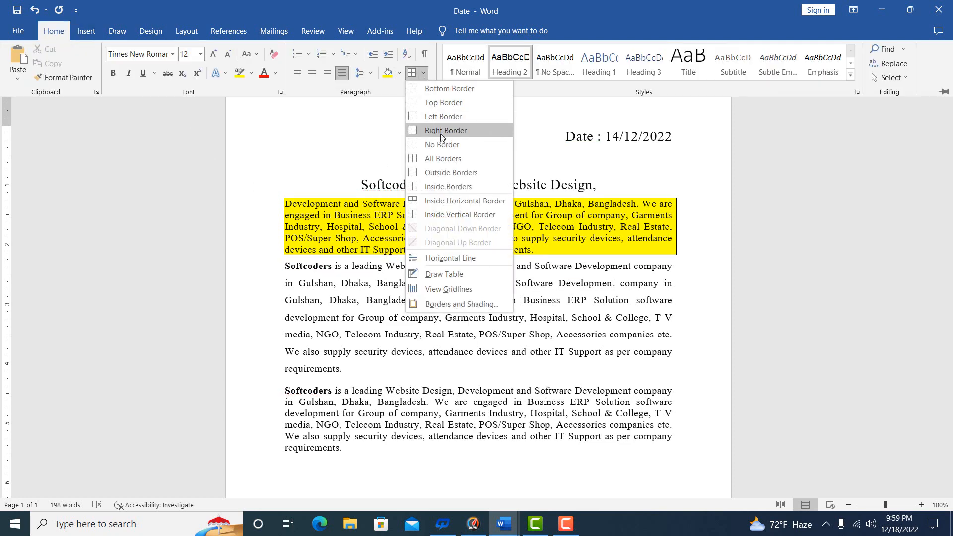
click(418, 160)
click(425, 288)
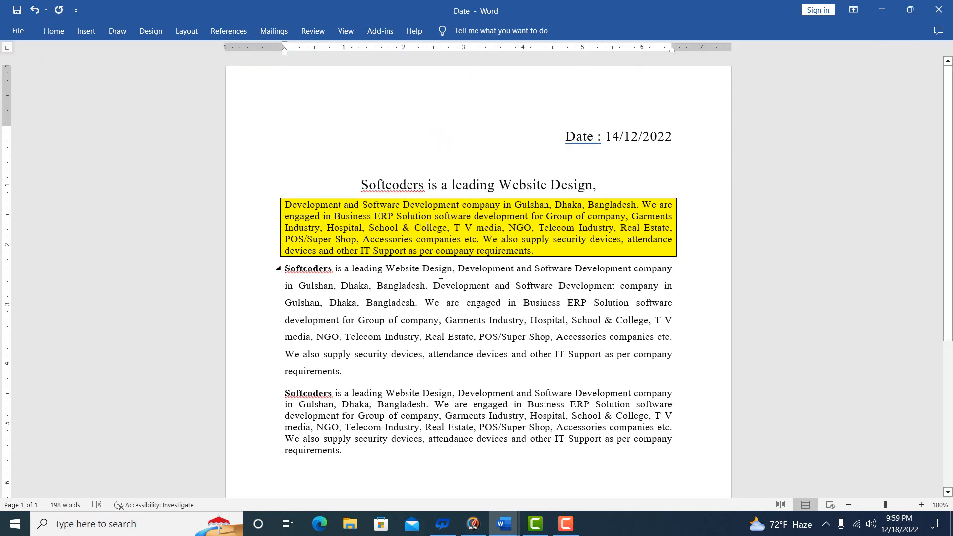
click(54, 30)
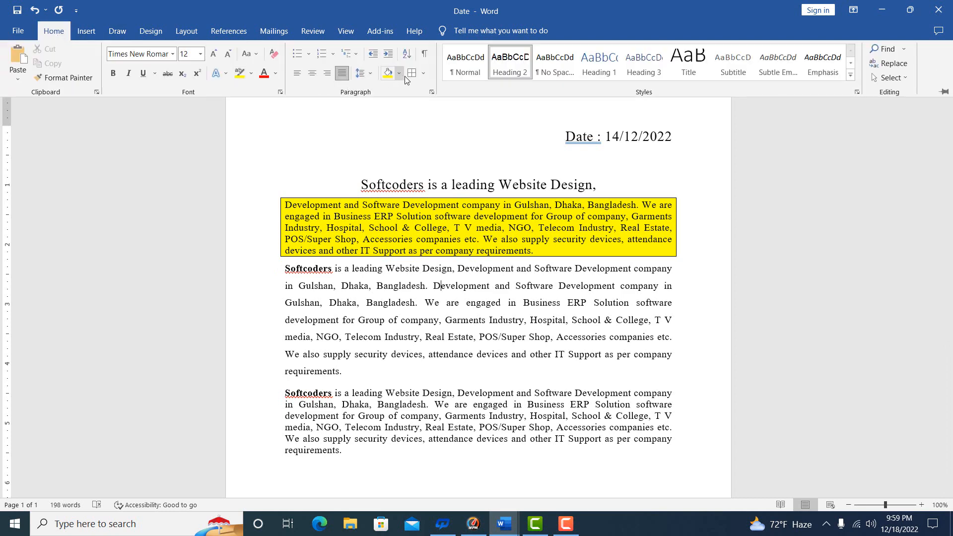
click(423, 74)
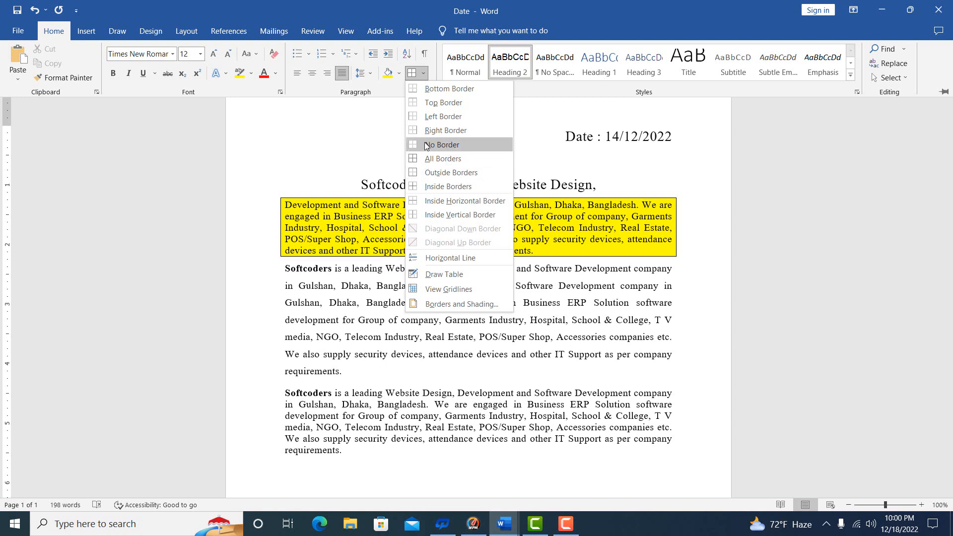
click(345, 229)
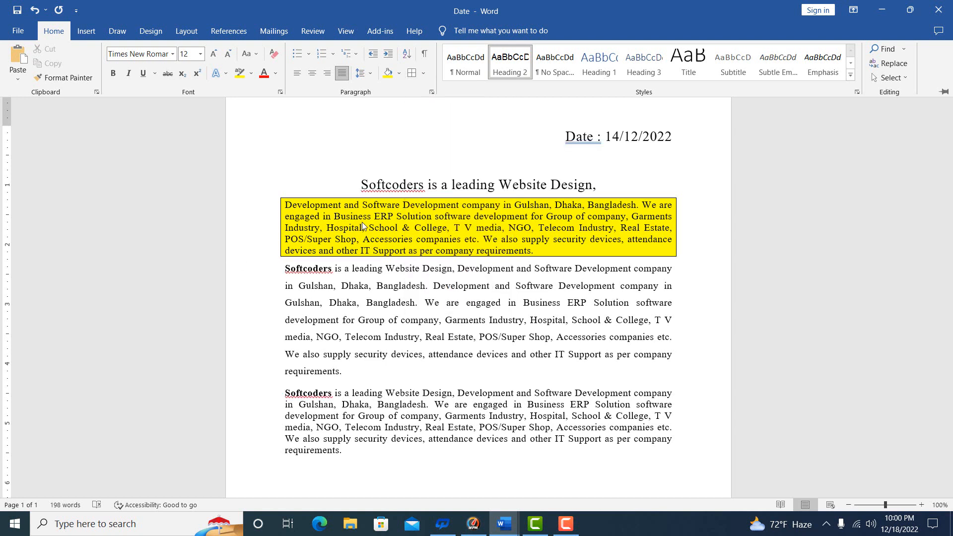
Remove the borders from the yellow-shaded first body paragraph.
click(373, 223)
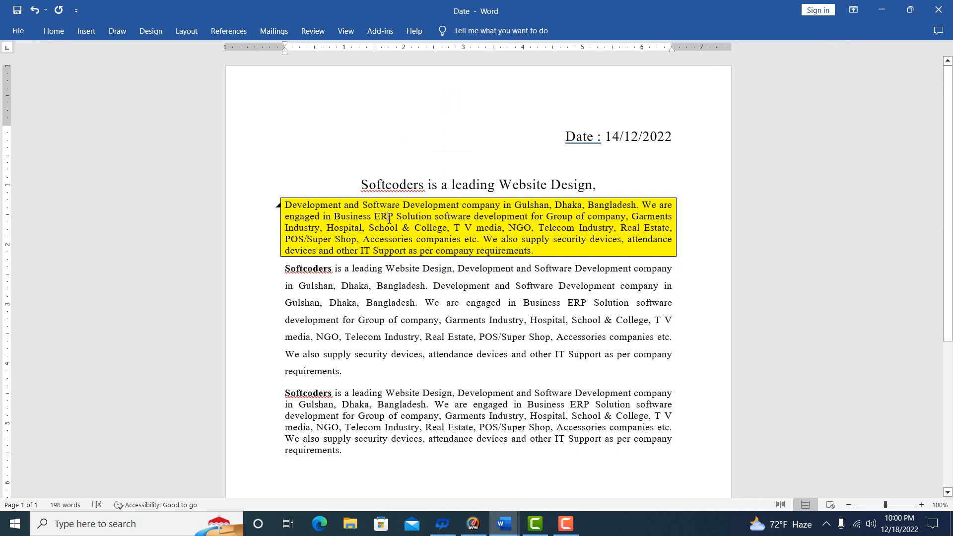
click(54, 31)
click(369, 74)
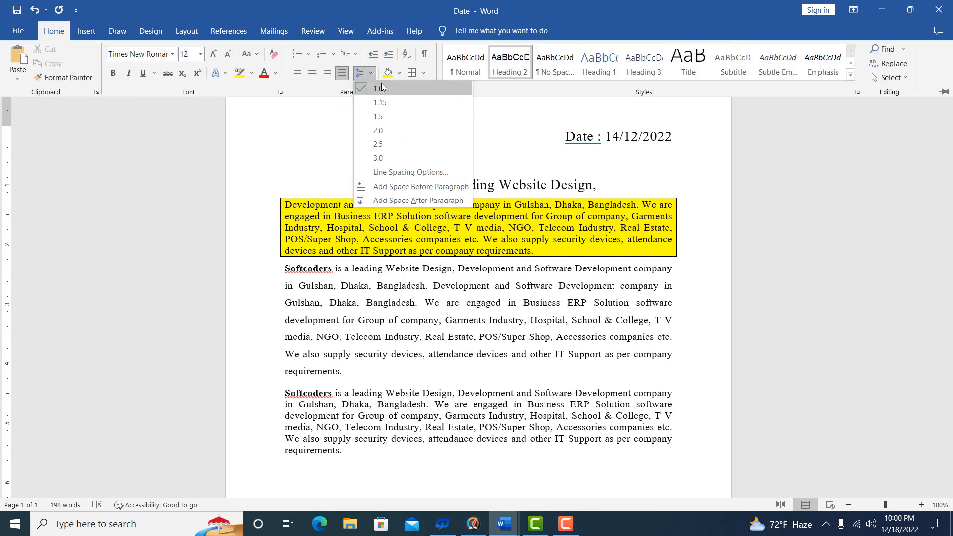
click(423, 73)
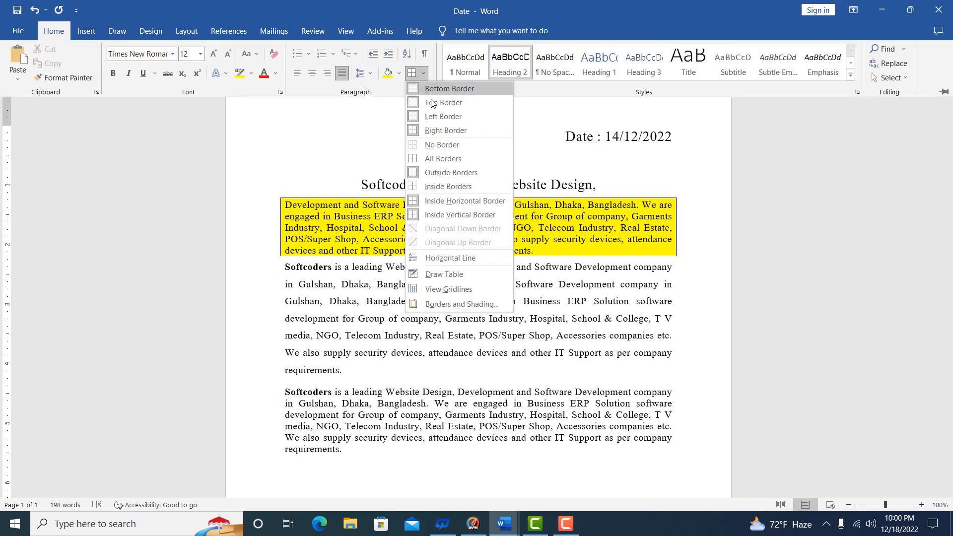
click(368, 226)
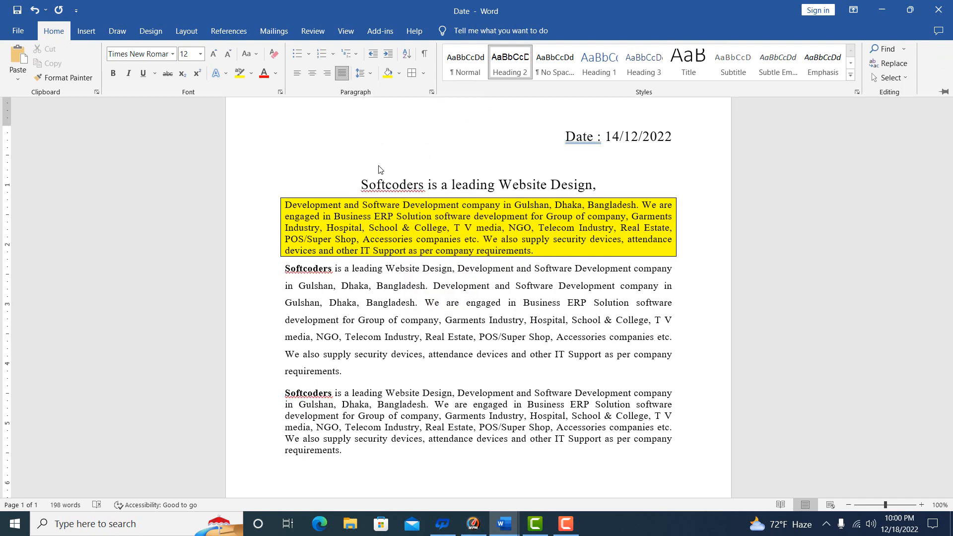
click(422, 74)
click(430, 146)
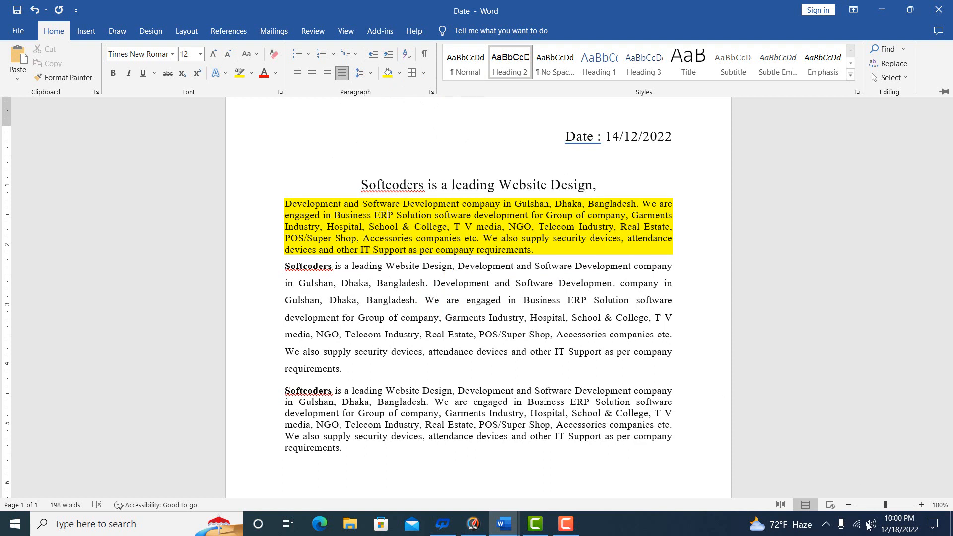
click(566, 524)
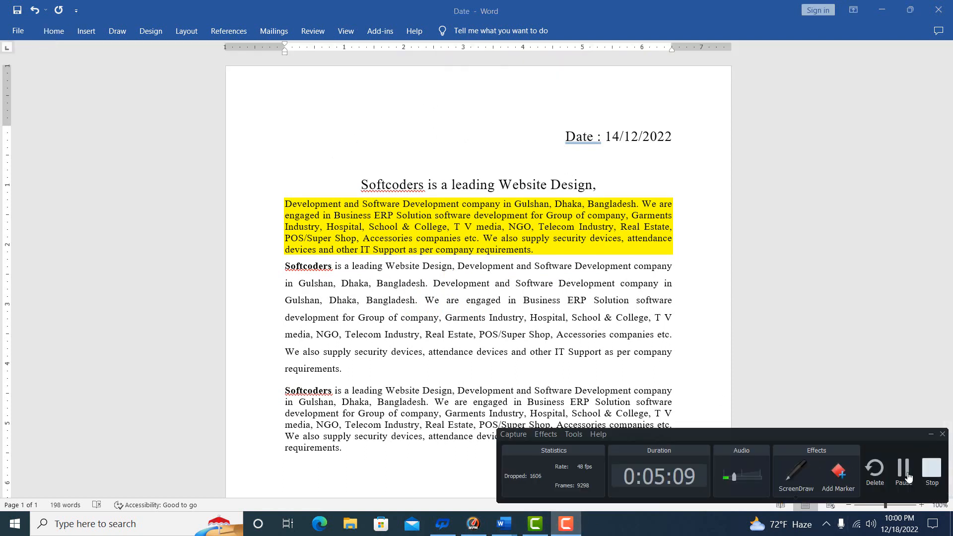